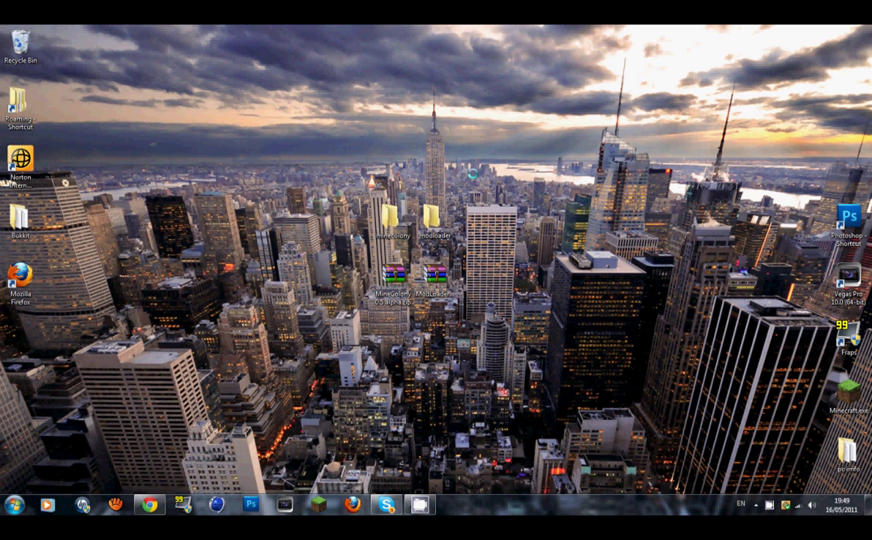
left_click_drag(387, 292, 403, 279)
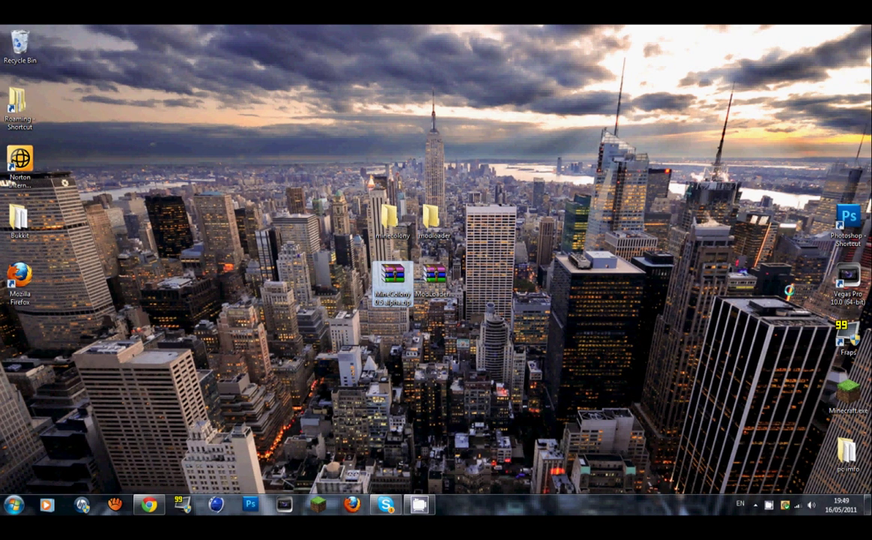
left_click_drag(507, 307, 307, 150)
left_click(481, 246)
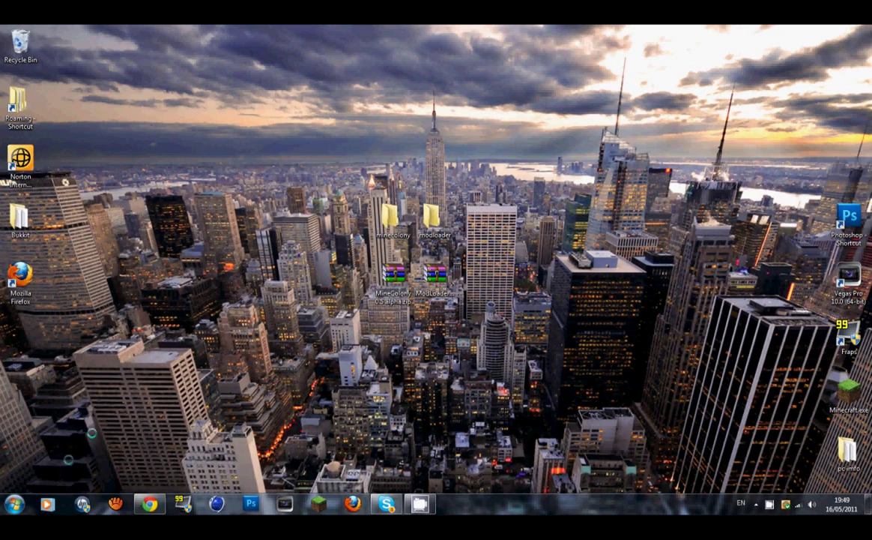
left_click(15, 504)
left_click(388, 146)
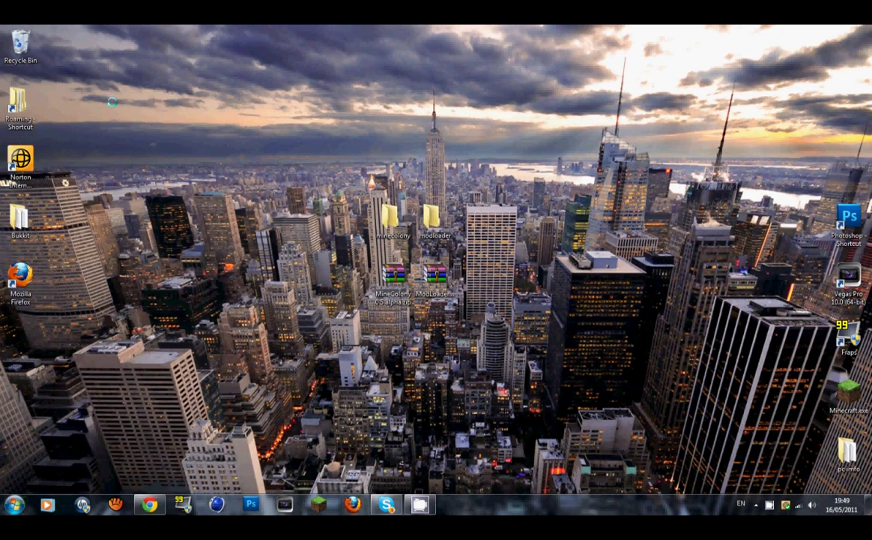
left_click_drag(17, 104, 62, 111)
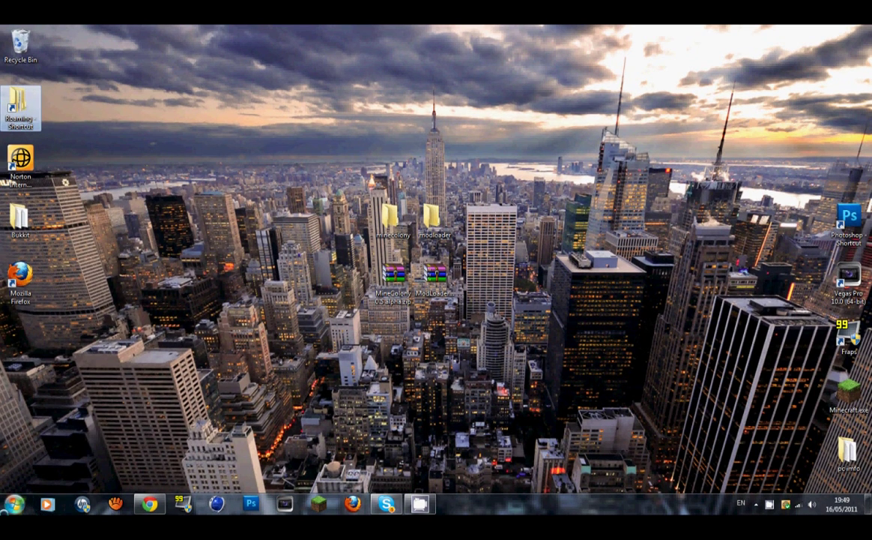
Step: Search the computer for %appdata% and open the Roaming folder
key("super")
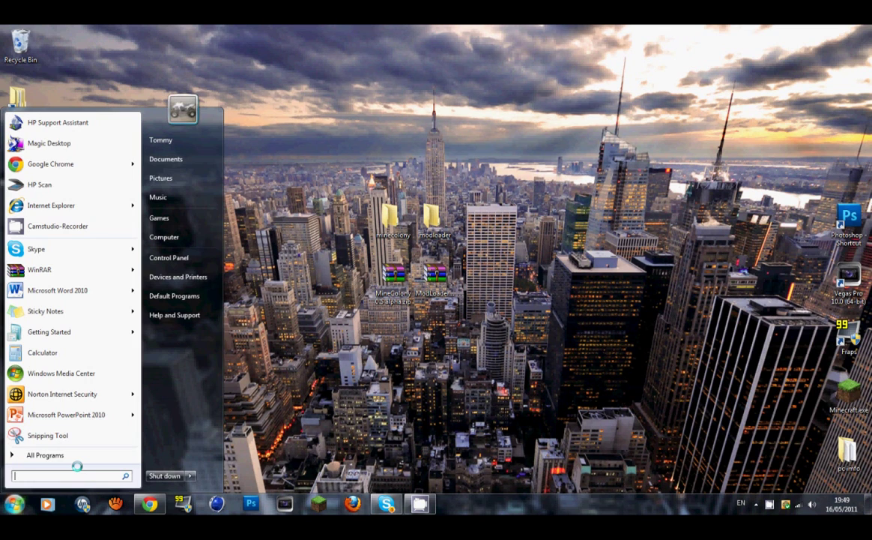
type("%appdata")
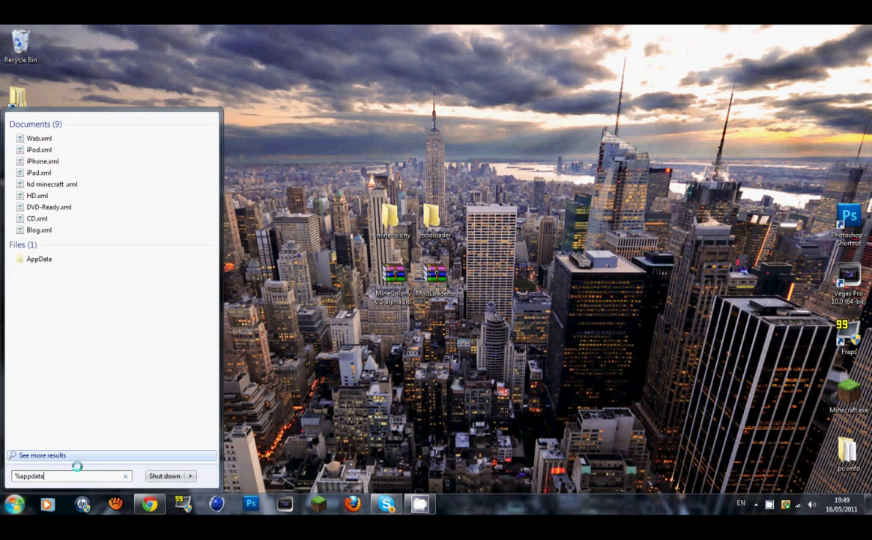
type("%")
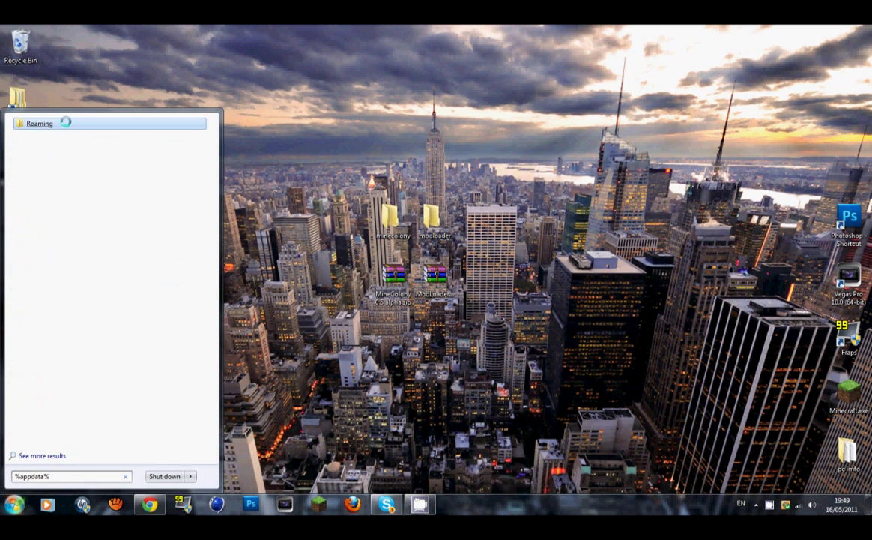
left_click(63, 121)
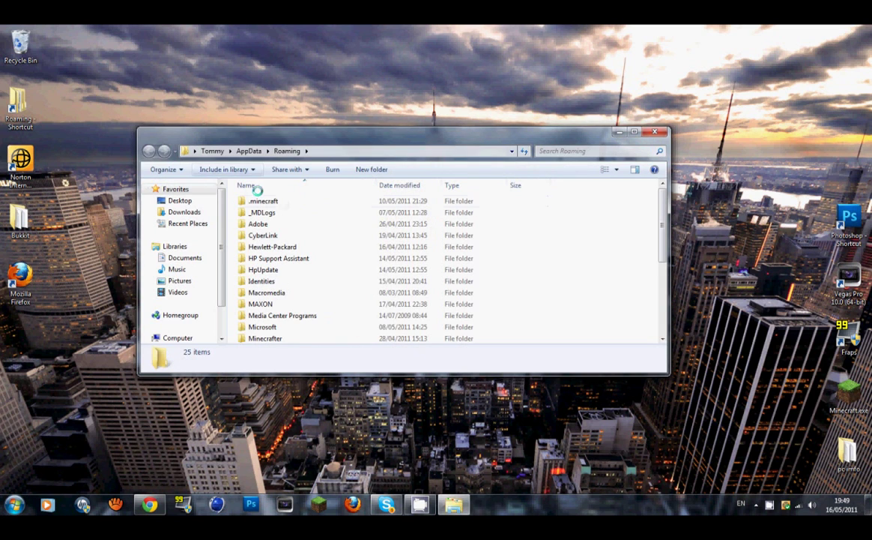
Step: Create a desktop shortcut to the .minecraft folder in Roaming
left_click(286, 201)
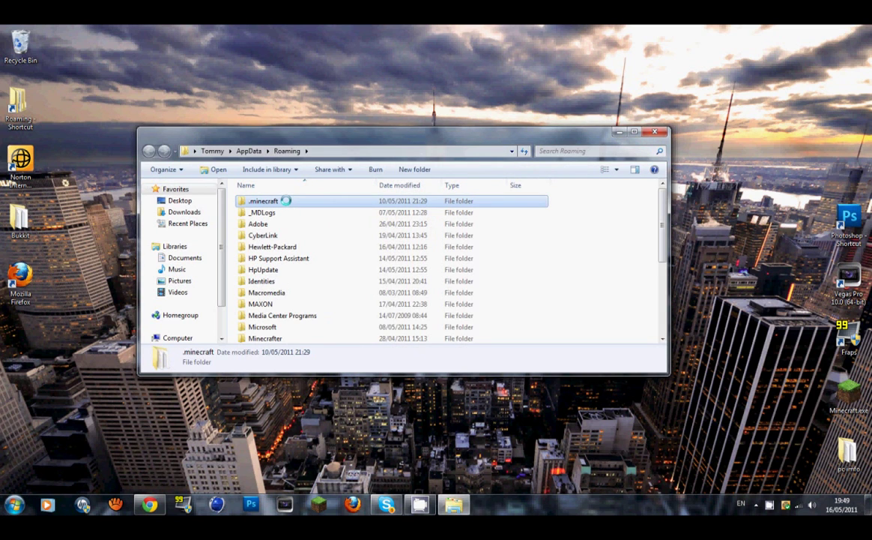
right_click(285, 201)
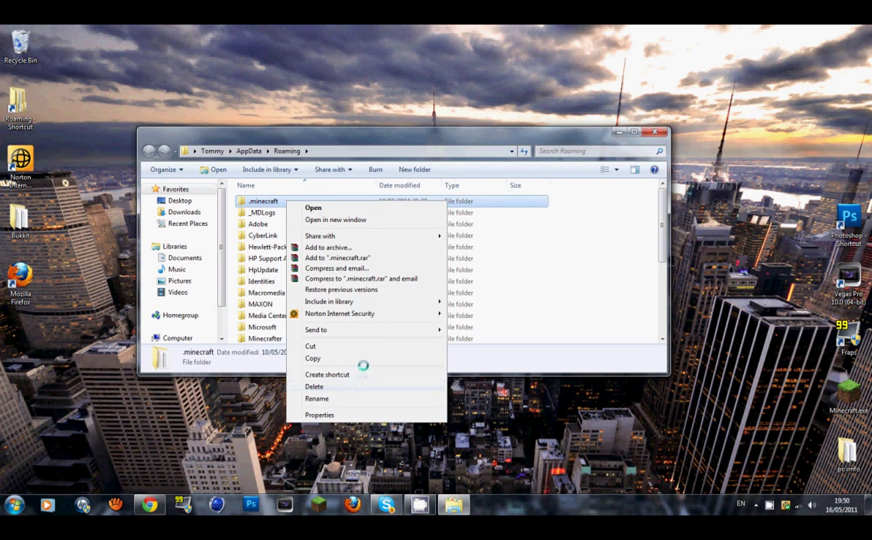
mouse_move(361, 329)
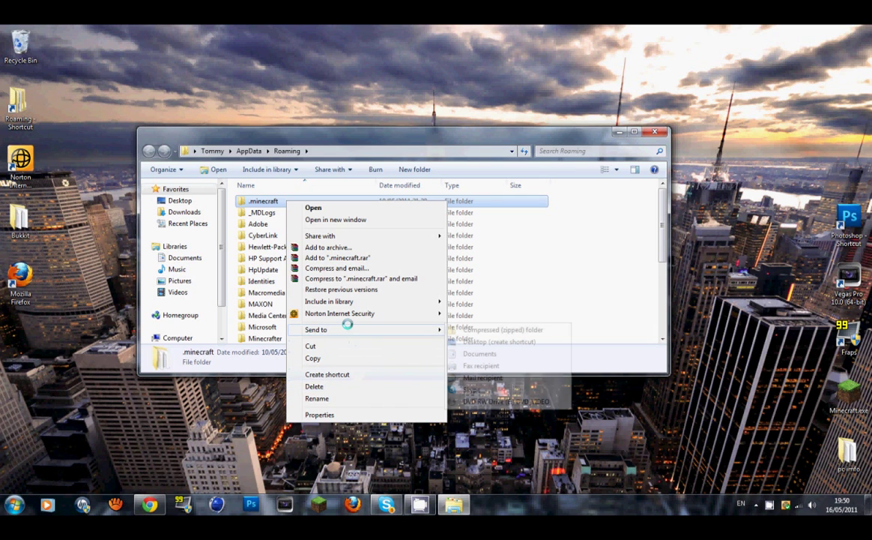
left_click(525, 342)
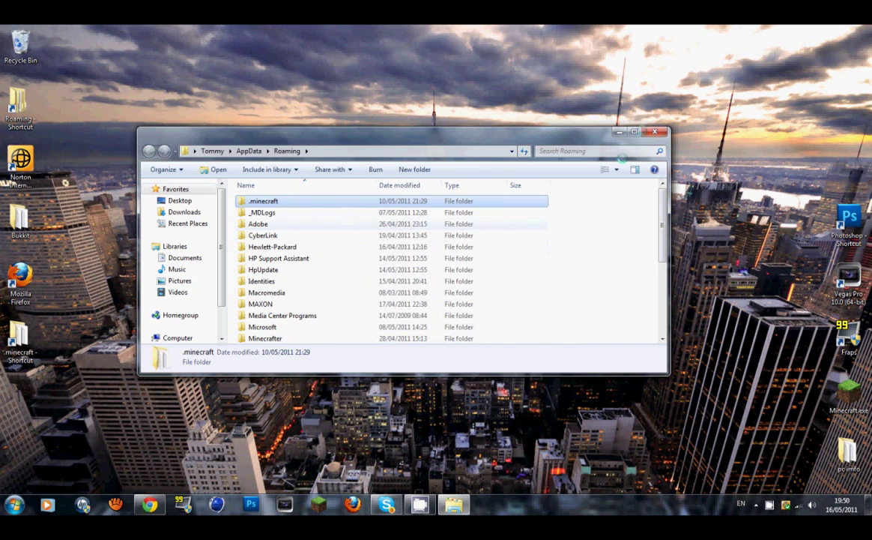
Step: Back up the .minecraft folder by placing a copy of it on the desktop, closing the Roaming window
right_click(384, 200)
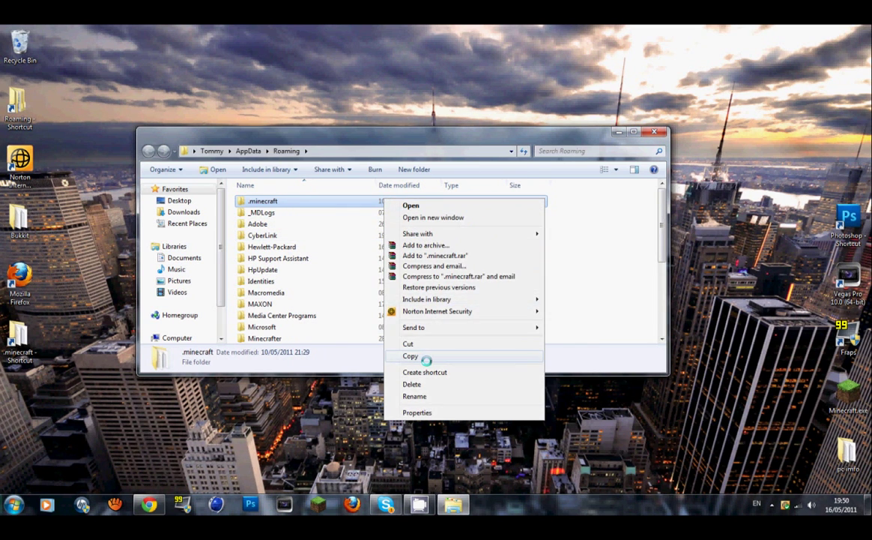
left_click(425, 356)
left_click(654, 132)
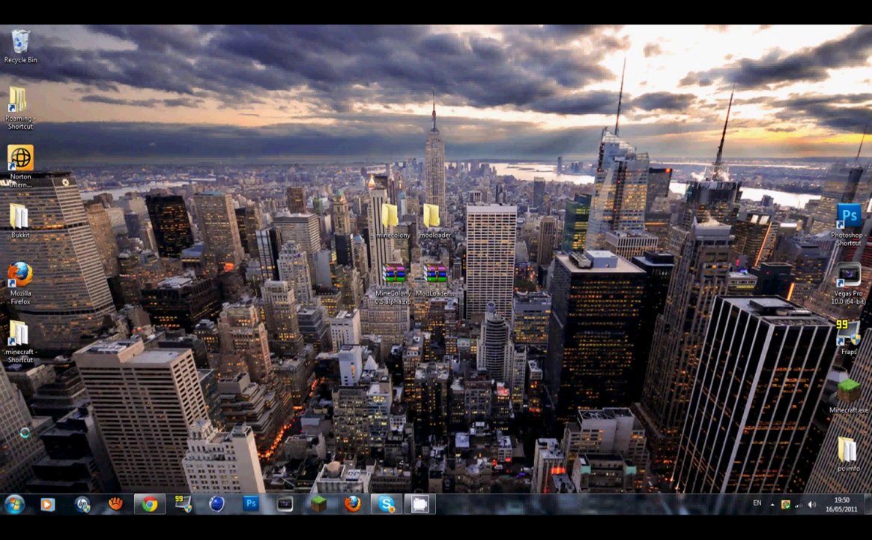
right_click(9, 241)
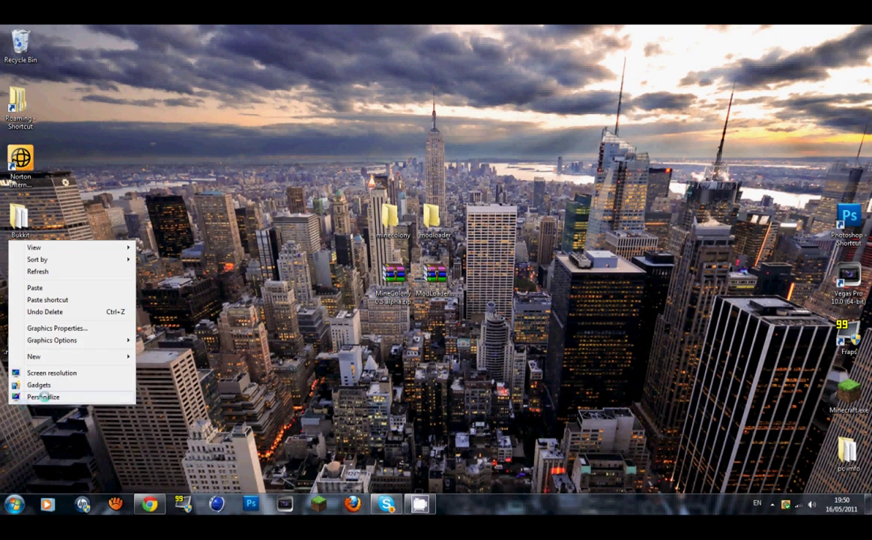
left_click(75, 288)
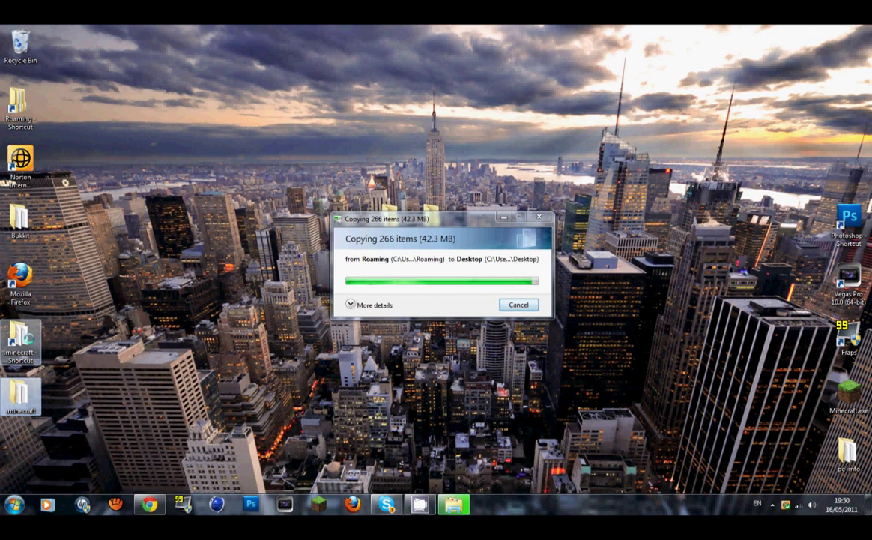
Step: Open the .minecraft folder through its new desktop shortcut to check where it leads, and close the window
left_click(22, 341)
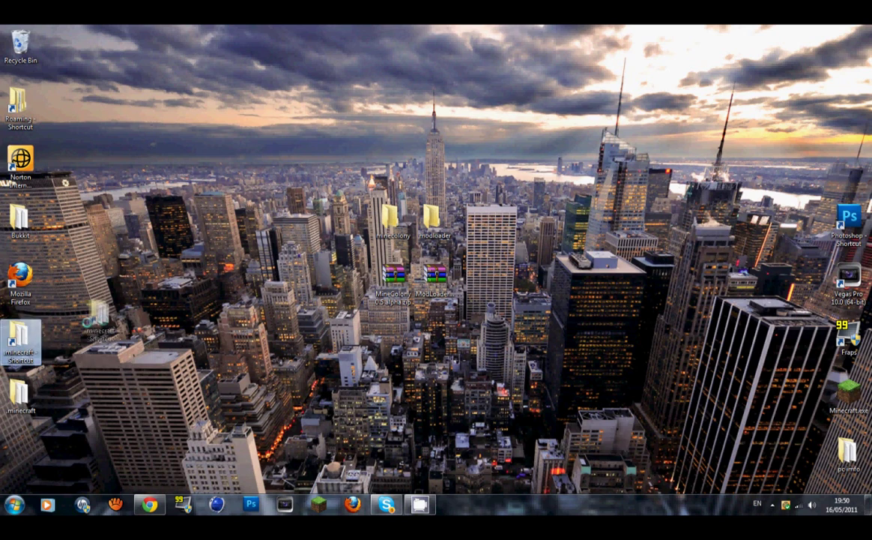
double_click(21, 341)
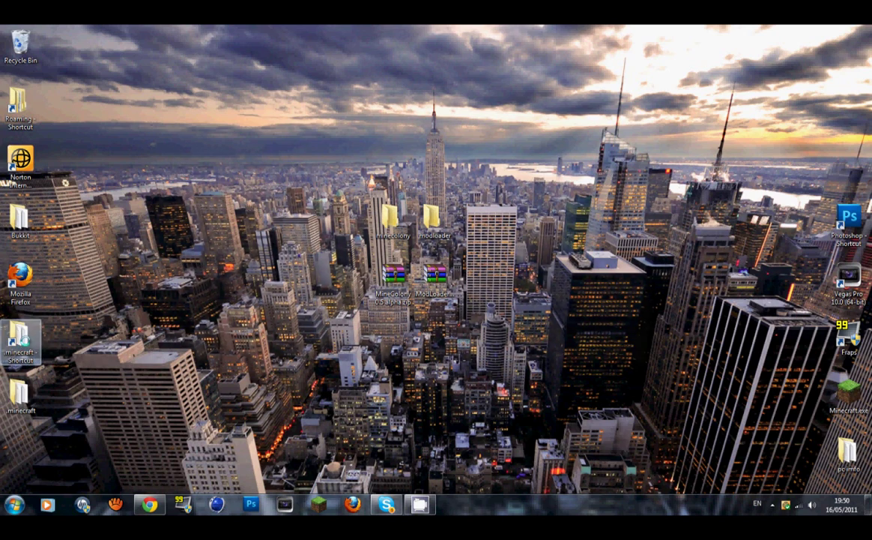
left_click(656, 135)
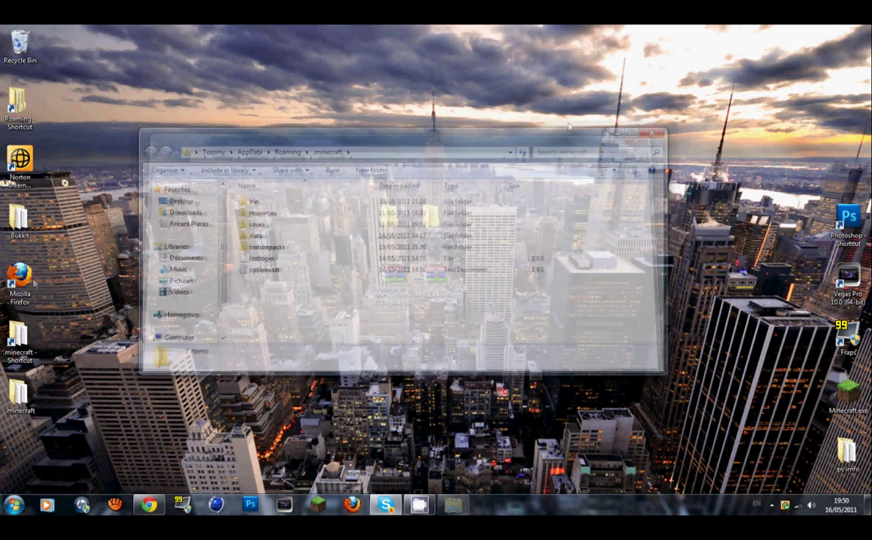
left_click_drag(21, 337, 131, 329)
mouse_move(12, 339)
left_mouse_down()
mouse_move(54, 336)
mouse_move(16, 351)
left_mouse_up()
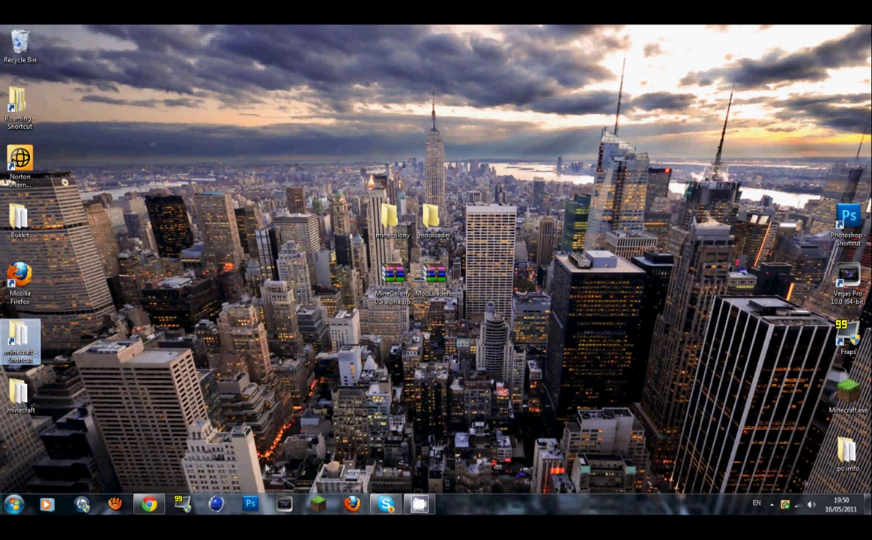
Step: Switch to Chrome and look through the MineColony v0.5 forum thread as far as its download links
left_click(152, 504)
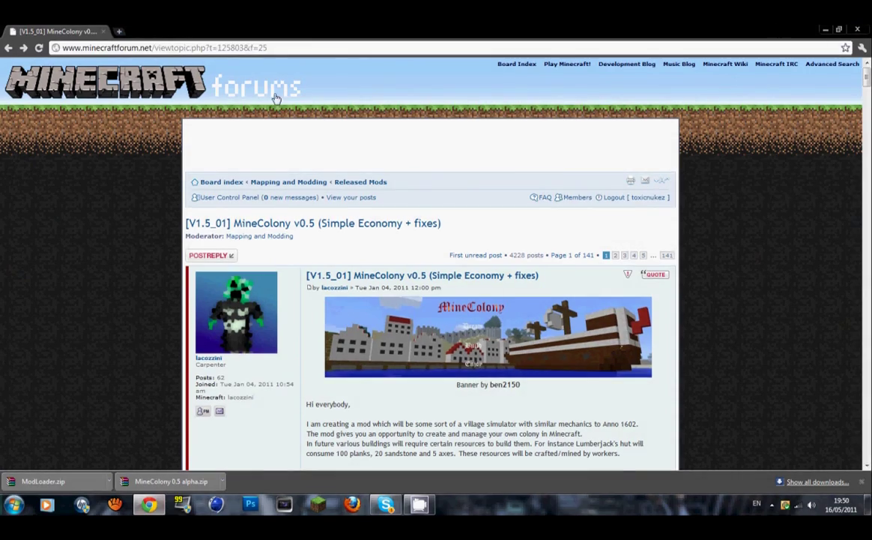
scroll(397, 222, "down", 10)
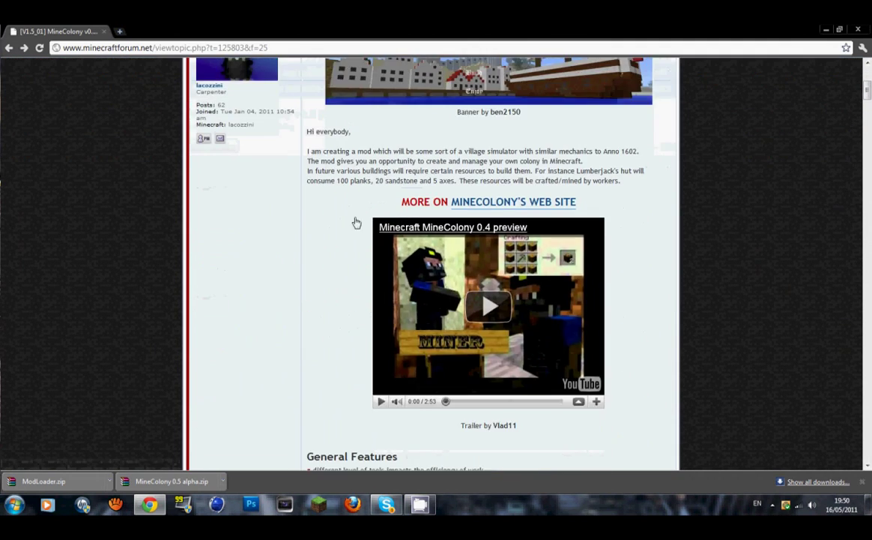
scroll(173, 211, "down", 15)
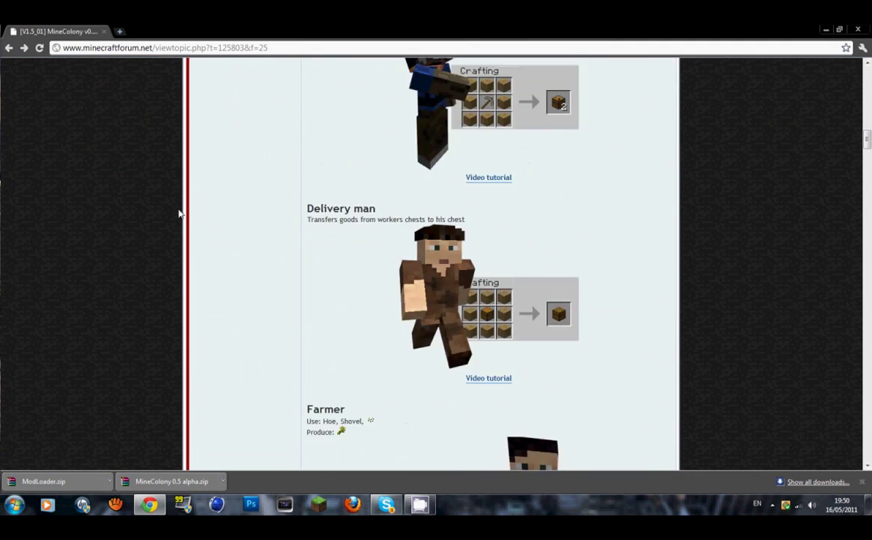
scroll(179, 215, "down", 2)
scroll(179, 216, "up", 4)
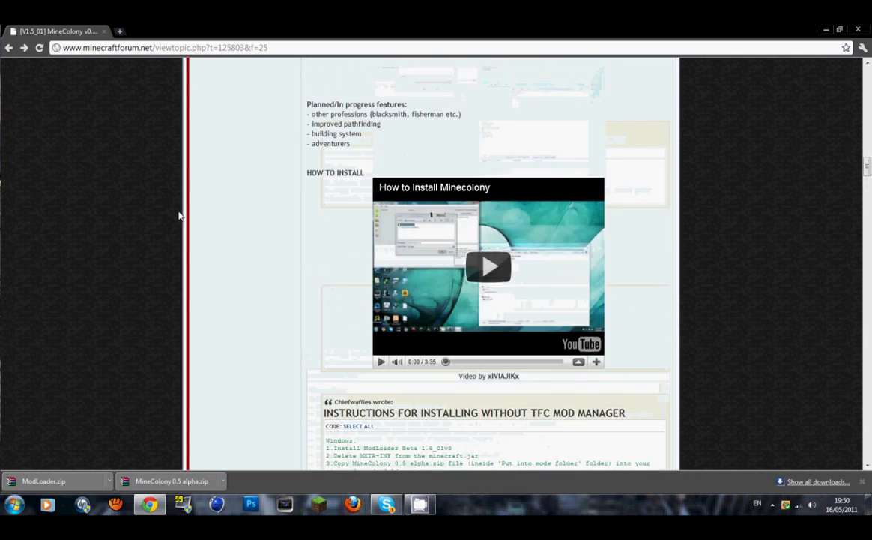
scroll(179, 217, "down", 5)
scroll(178, 220, "down", 1)
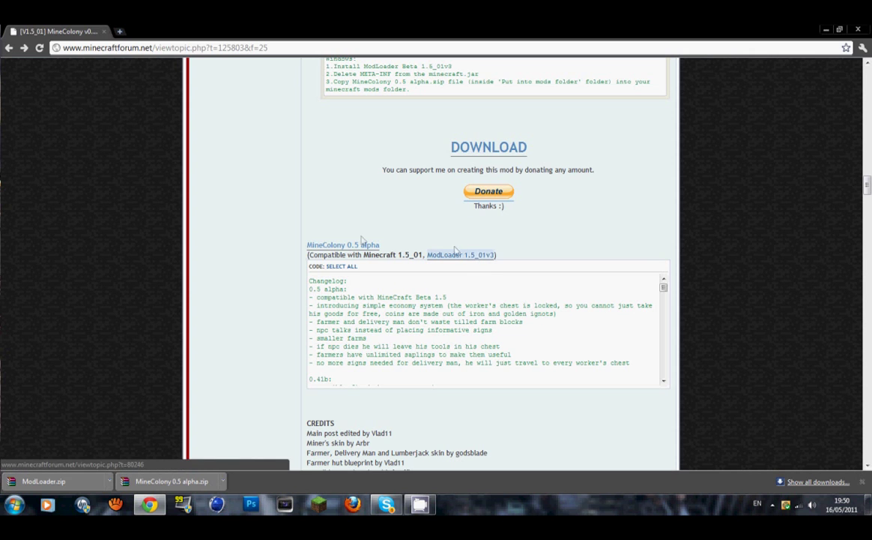
Step: Open the MineColony 0.5 alpha download page and look over its download and install sections
left_click(333, 247)
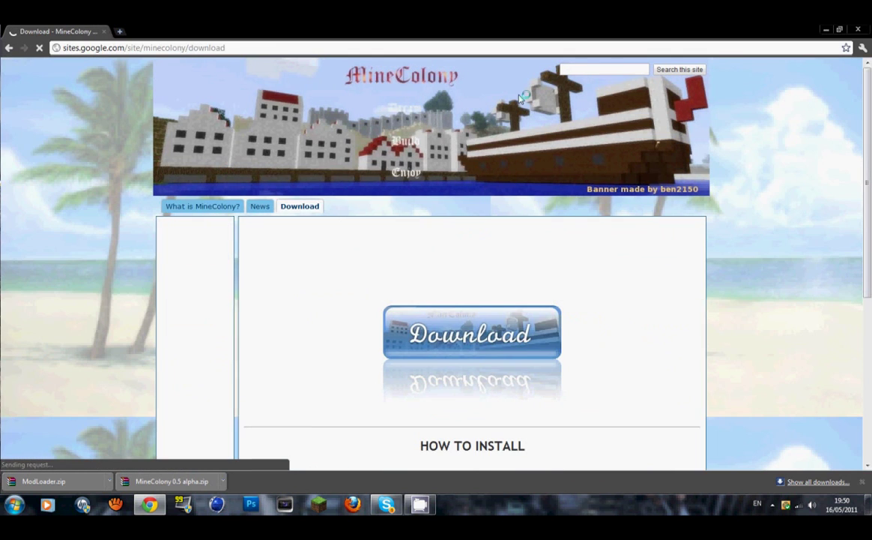
scroll(280, 296, "down", 4)
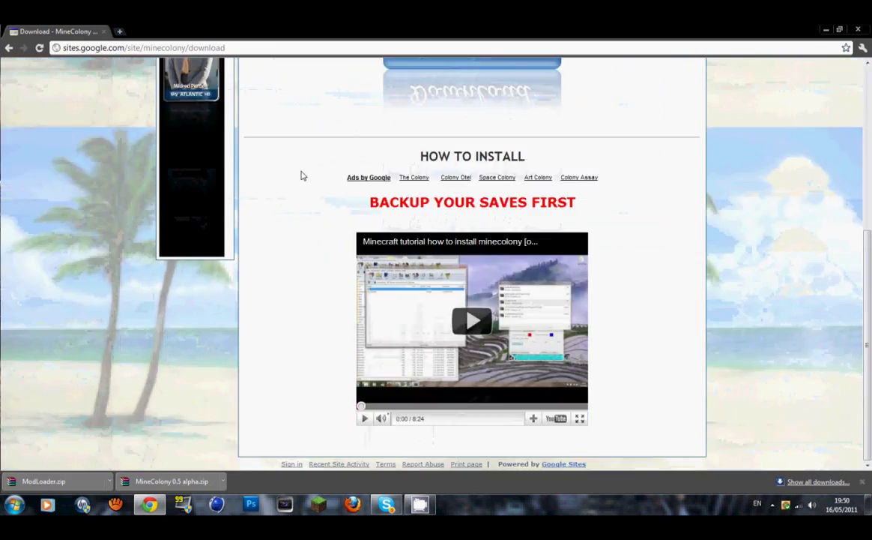
scroll(455, 239, "up", 4)
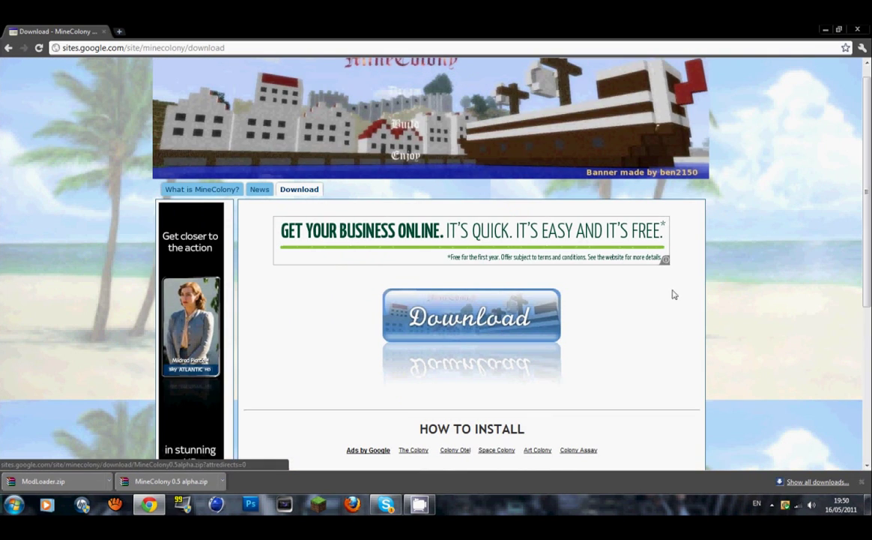
Step: Return to the MineColony forum thread, look over its features and installation instructions, and minimize the browser
left_click(10, 48)
scroll(463, 339, "down", 15)
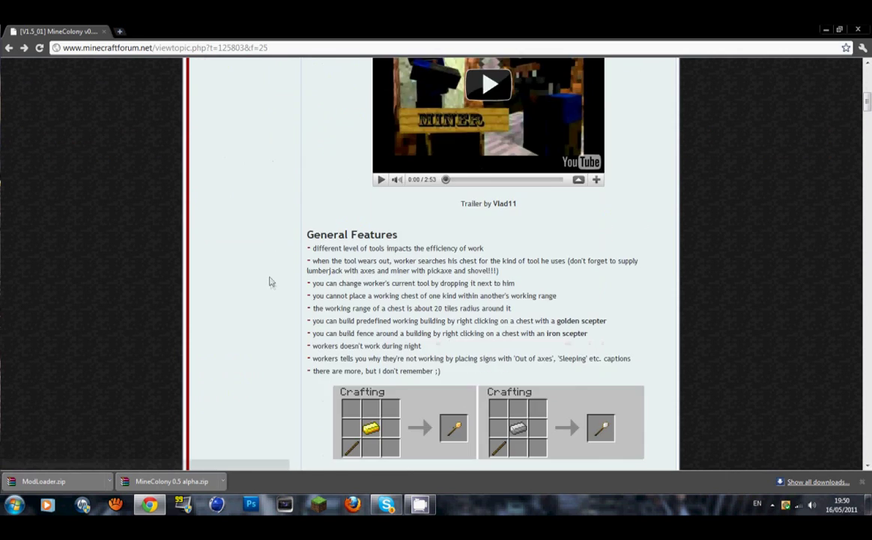
scroll(233, 278, "down", 12)
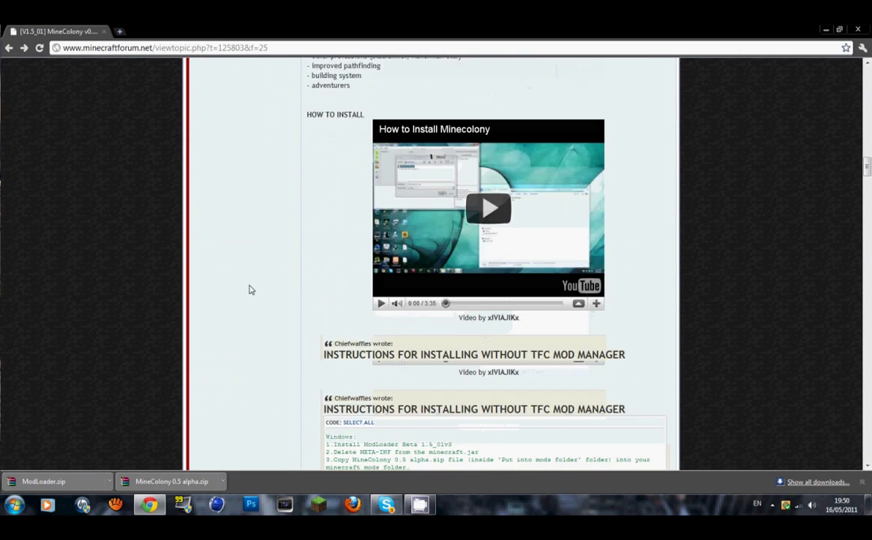
scroll(464, 370, "up", 10)
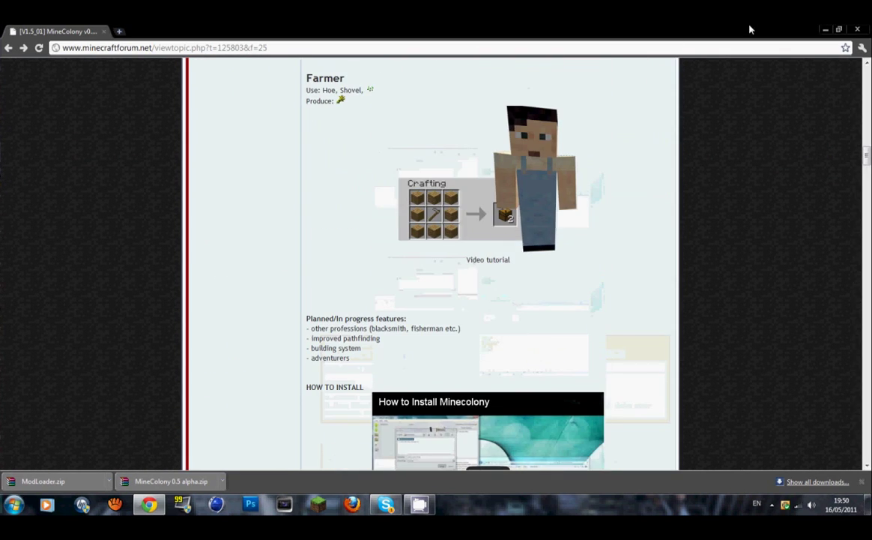
left_click(825, 30)
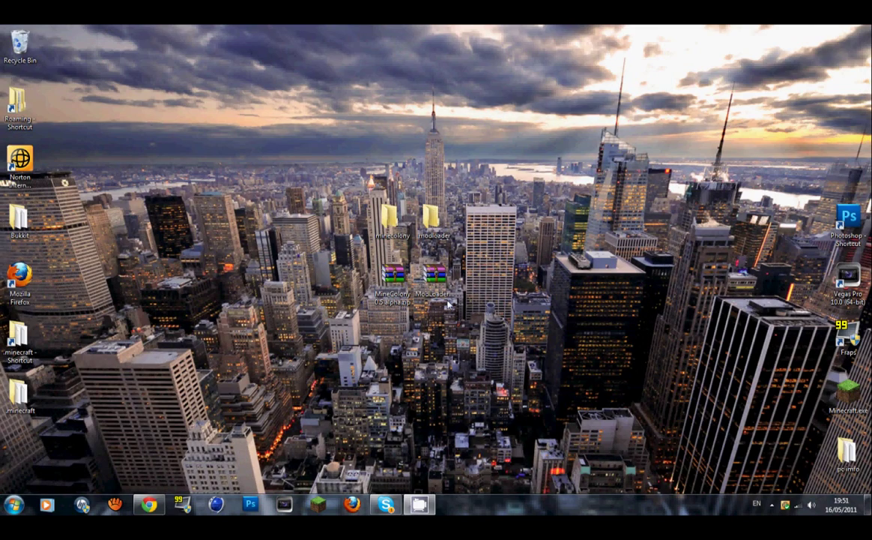
Step: View the contents of the MineColony 0.5 alpha.zip archive on the desktop and close it
left_click_drag(464, 294, 333, 293)
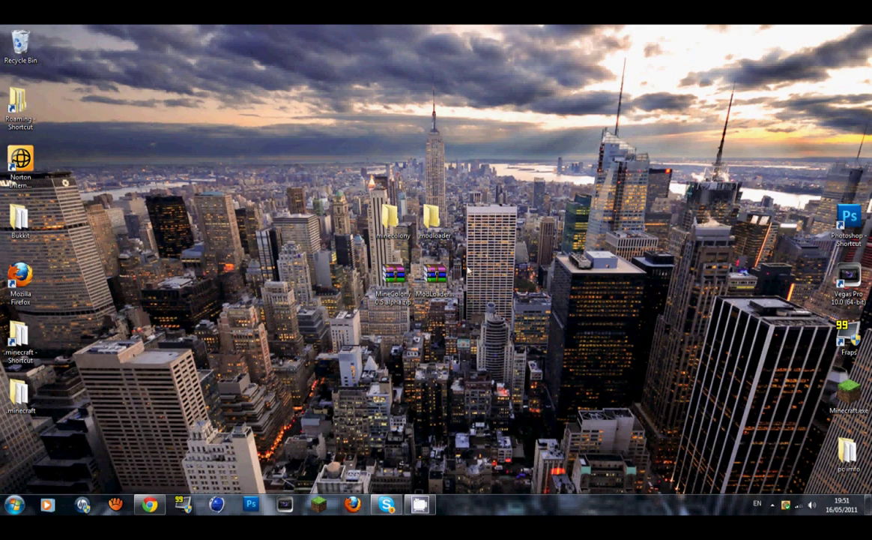
double_click(395, 275)
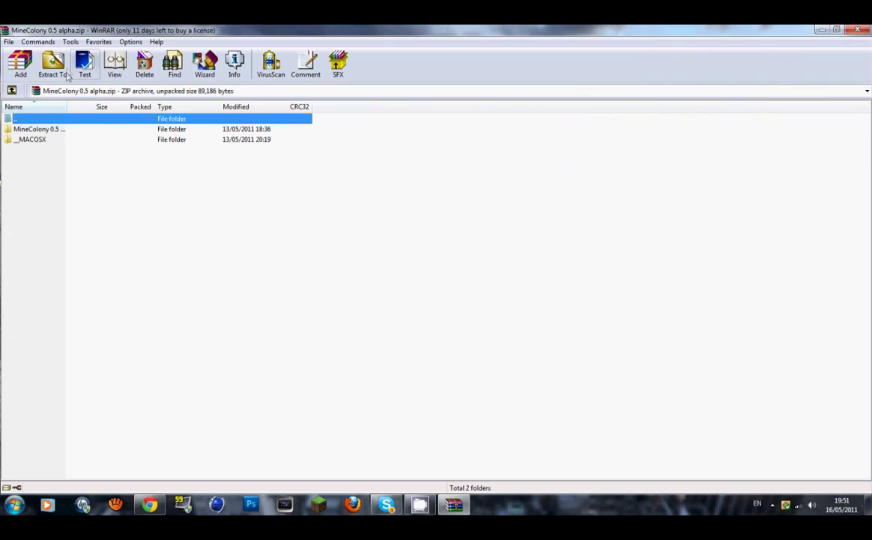
left_click(865, 30)
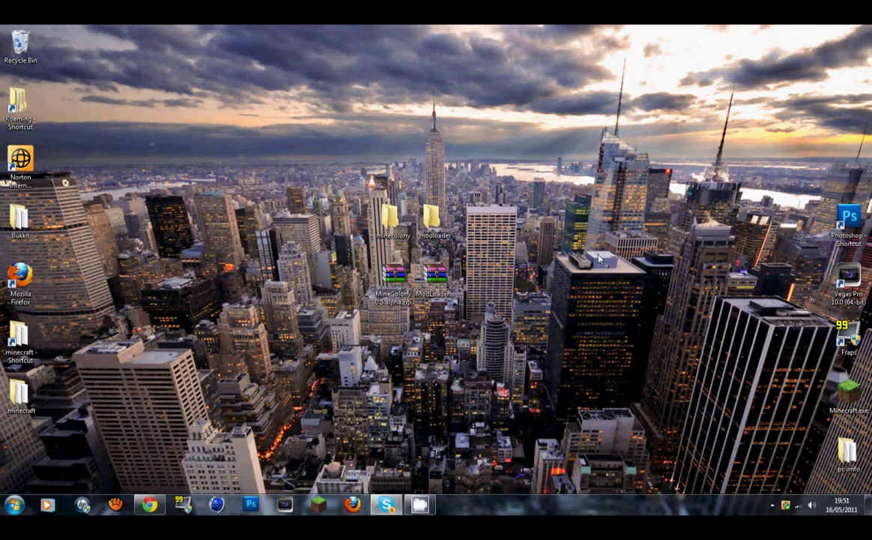
Step: Extract MineColony 0.5 alpha.zip into the minecolony folder on the desktop and close the archive
double_click(404, 295)
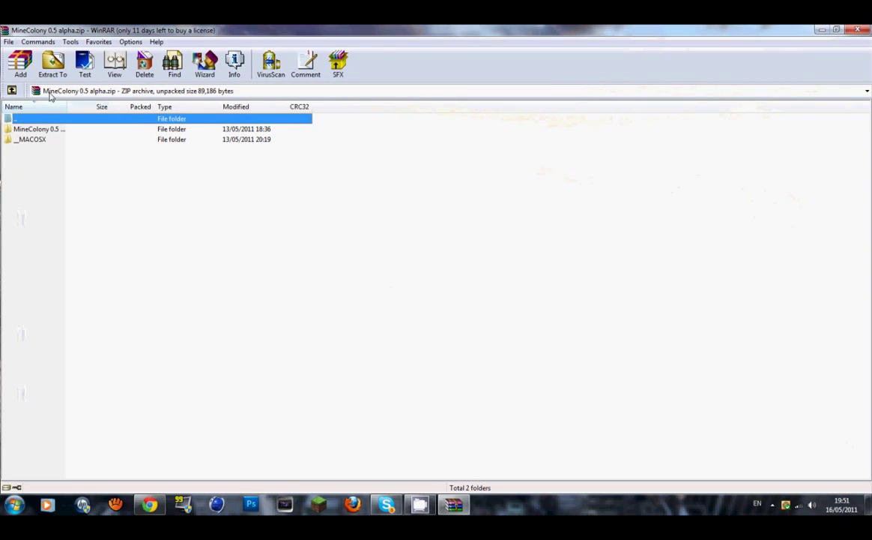
left_click(51, 66)
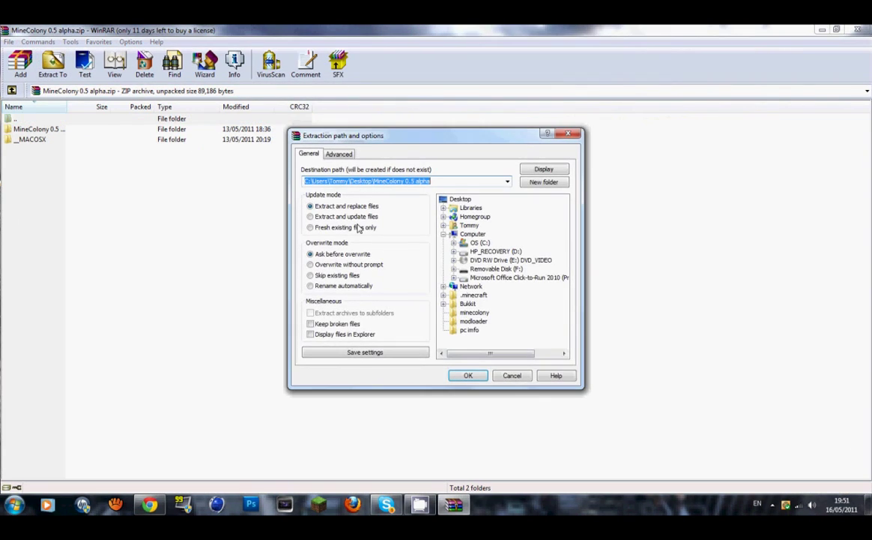
left_click(473, 311)
left_click(468, 375)
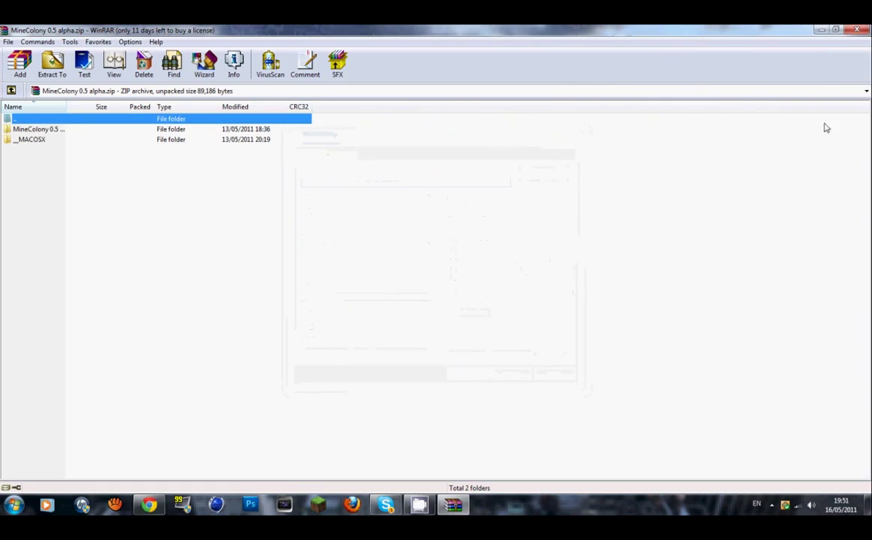
left_click(857, 29)
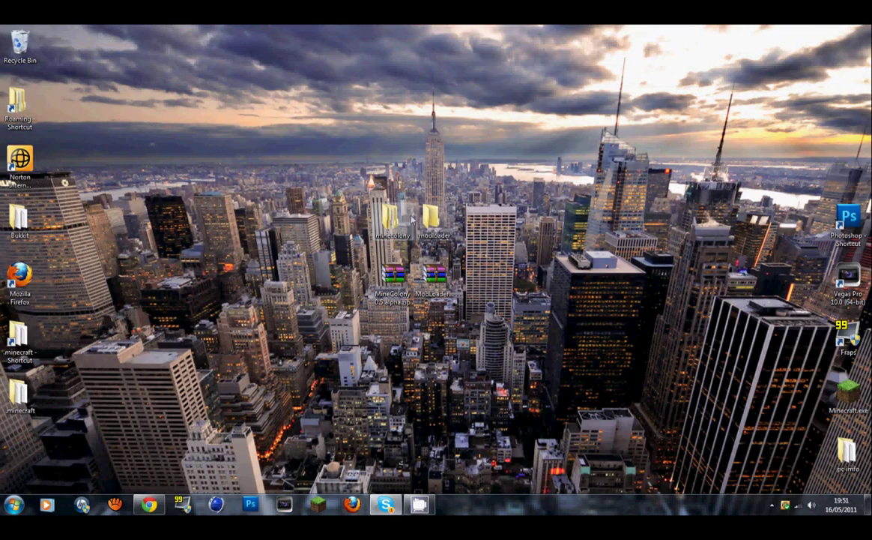
Step: Extract ModLoader.zip into the modloader folder on the desktop and close the archive
double_click(452, 285)
left_click(51, 66)
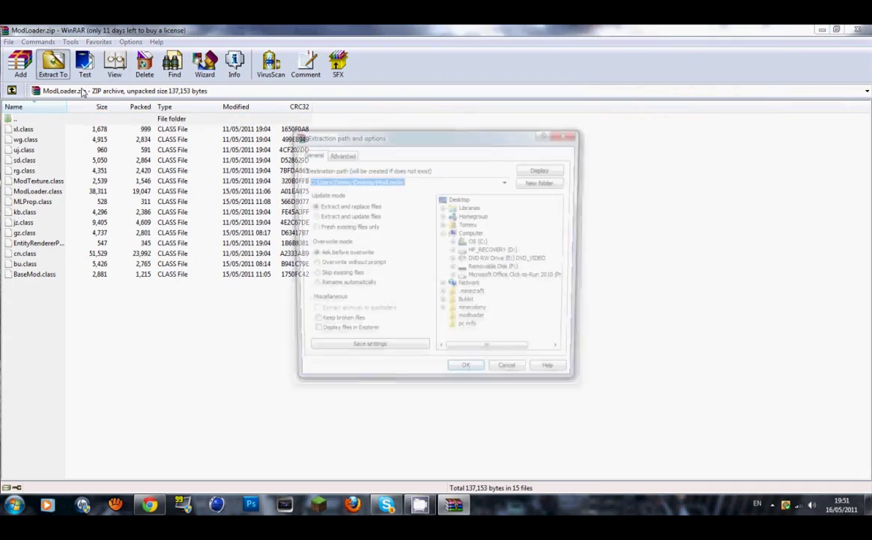
left_click(473, 321)
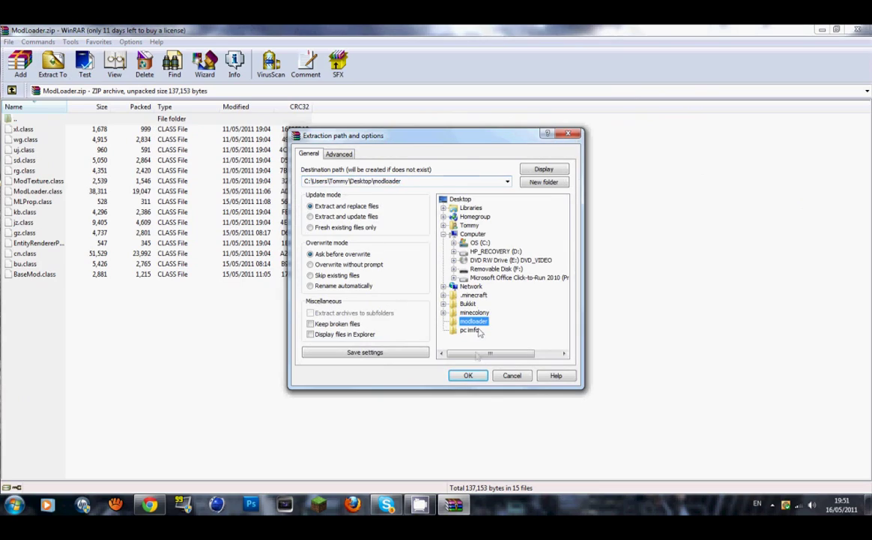
left_click(470, 374)
left_click(857, 29)
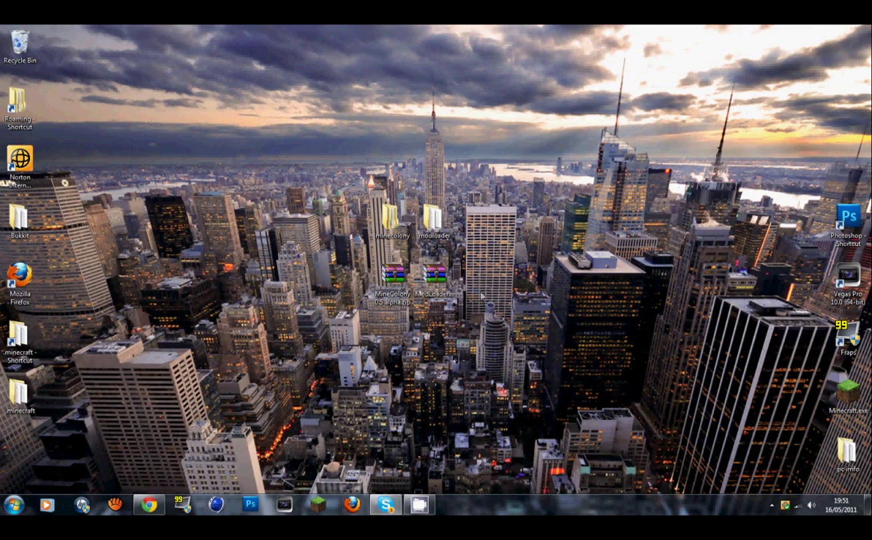
Step: Delete the MineColony 0.5 alpha and ModLoader zip archives from the desktop
left_click_drag(361, 283, 568, 228)
right_click(409, 268)
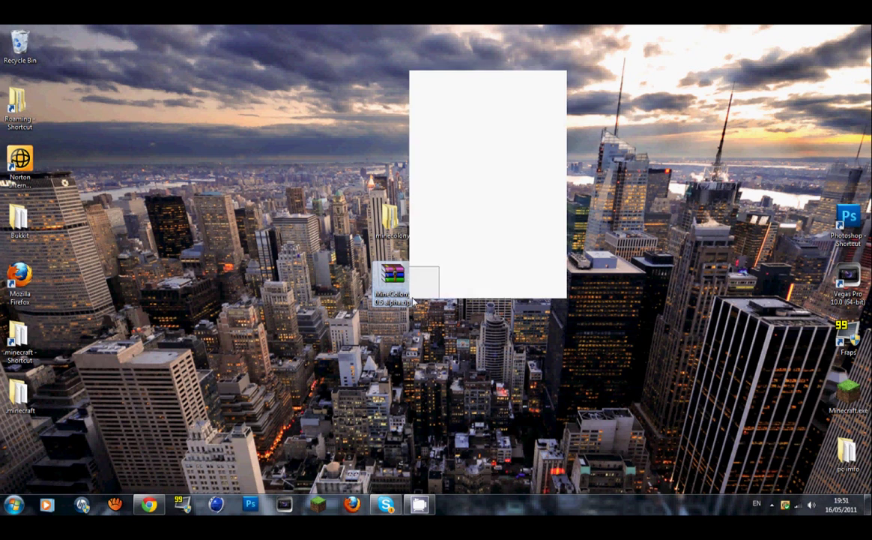
left_click(466, 263)
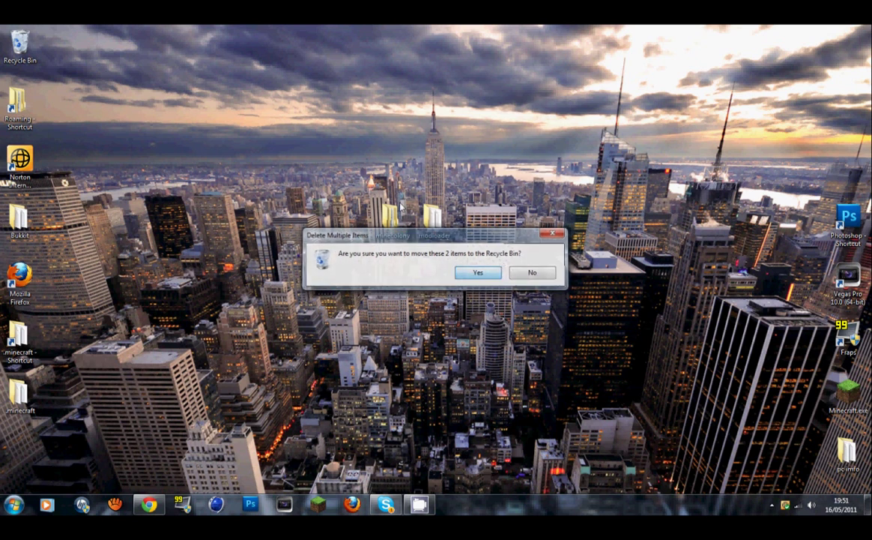
left_click(477, 270)
left_click_drag(536, 227, 240, 212)
left_click(397, 292)
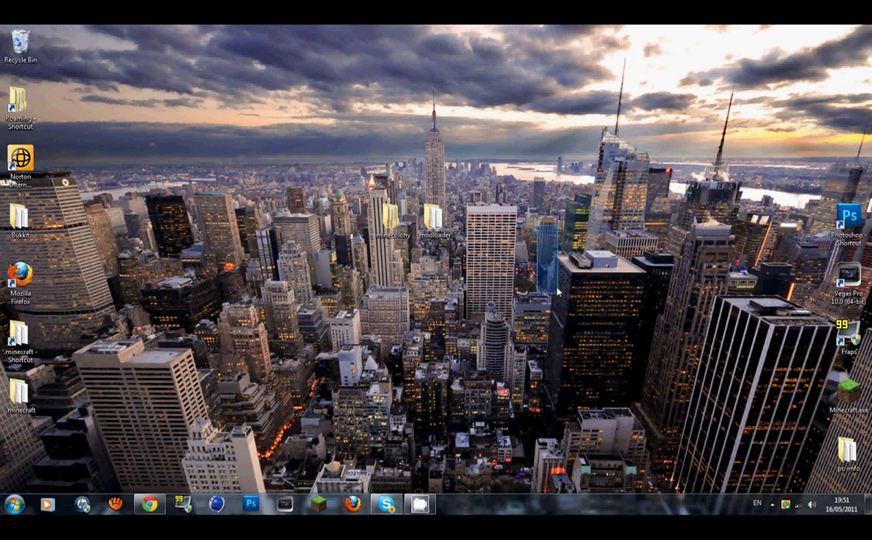
Step: Open the .minecraft folder from its desktop shortcut and arrange its window below the minecolony and modloader folders
left_click(24, 351)
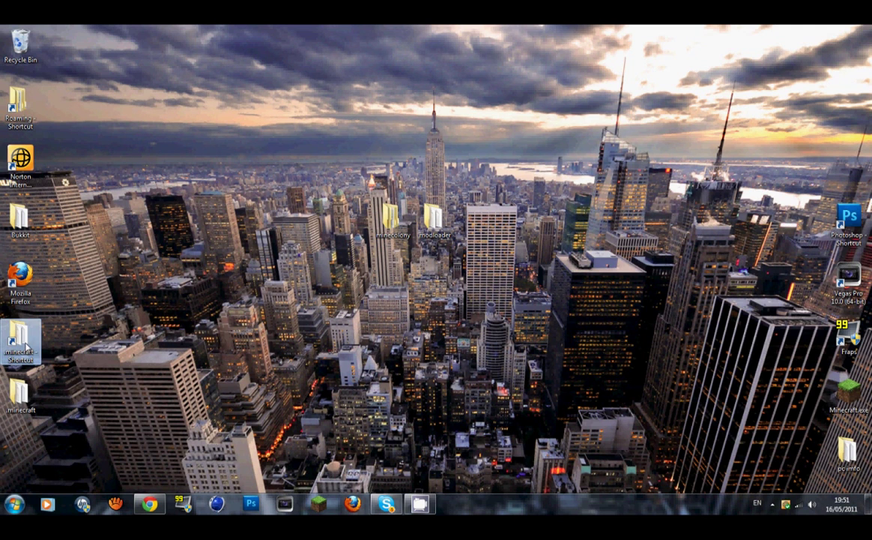
double_click(30, 343)
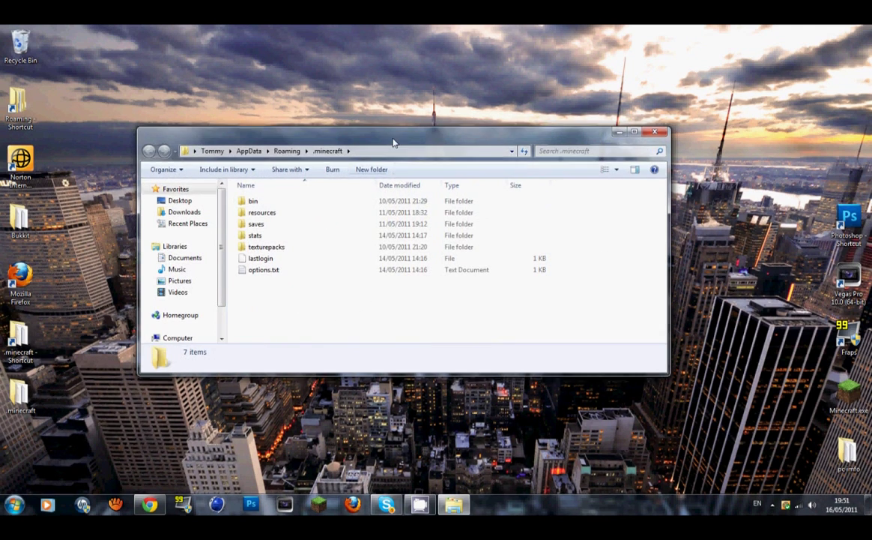
left_click_drag(395, 140, 417, 262)
left_click_drag(400, 230, 367, 148)
left_click_drag(436, 222, 428, 147)
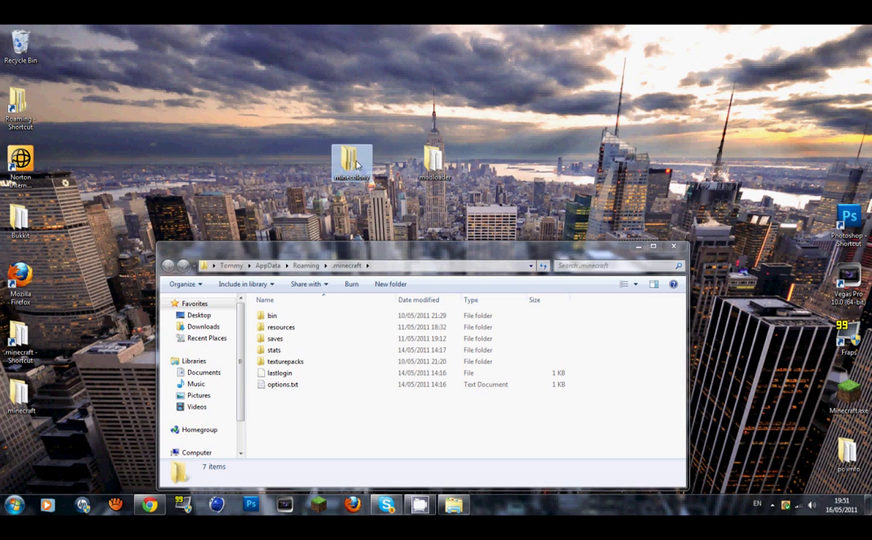
Step: Open the minecolony folder, check its __MACOSX folder, and go into the MineColony 0.5 alpha folder
double_click(347, 160)
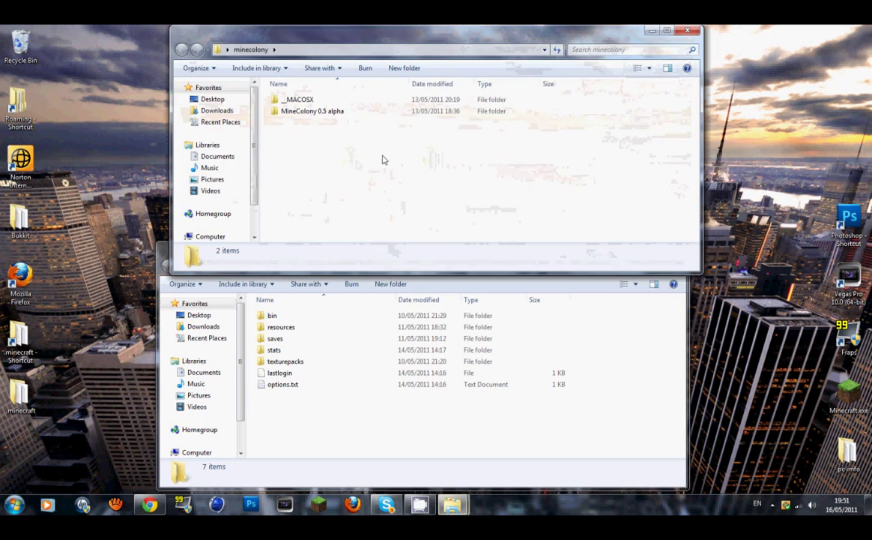
left_click(316, 98)
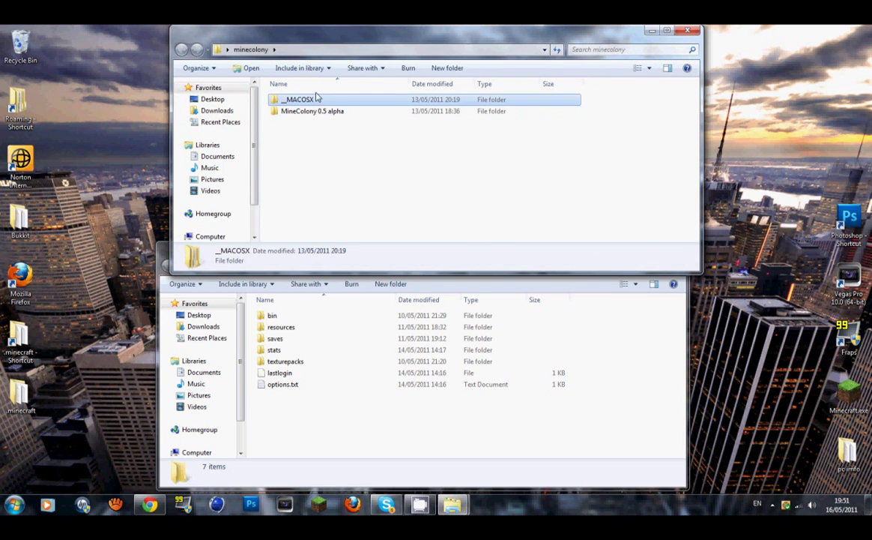
double_click(313, 100)
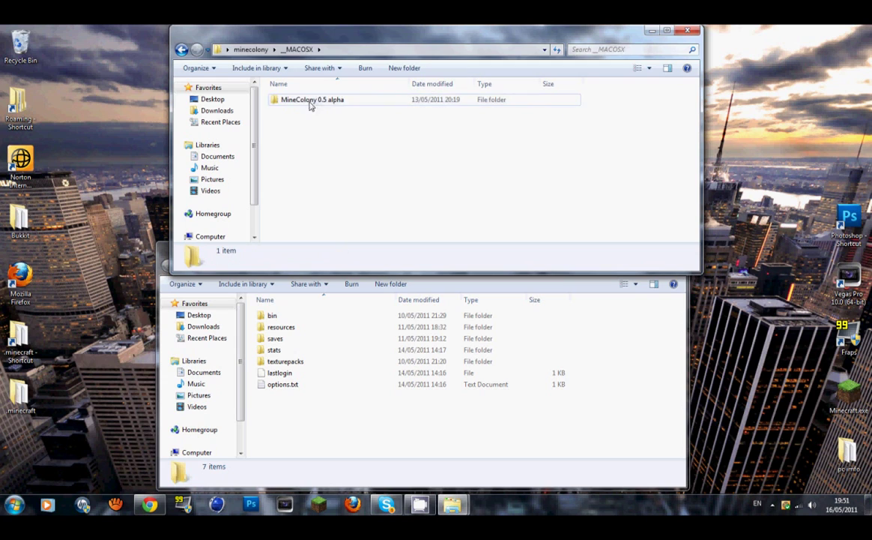
left_click(182, 50)
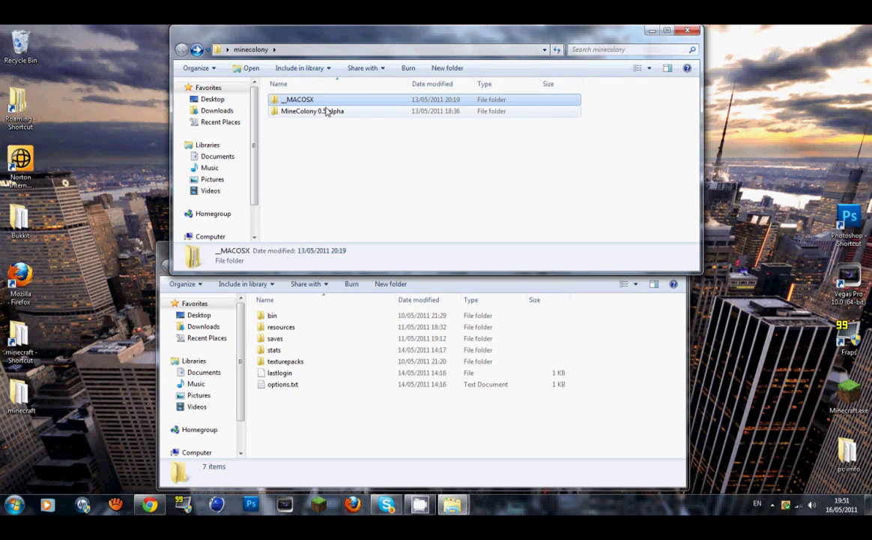
left_click(326, 112)
double_click(318, 116)
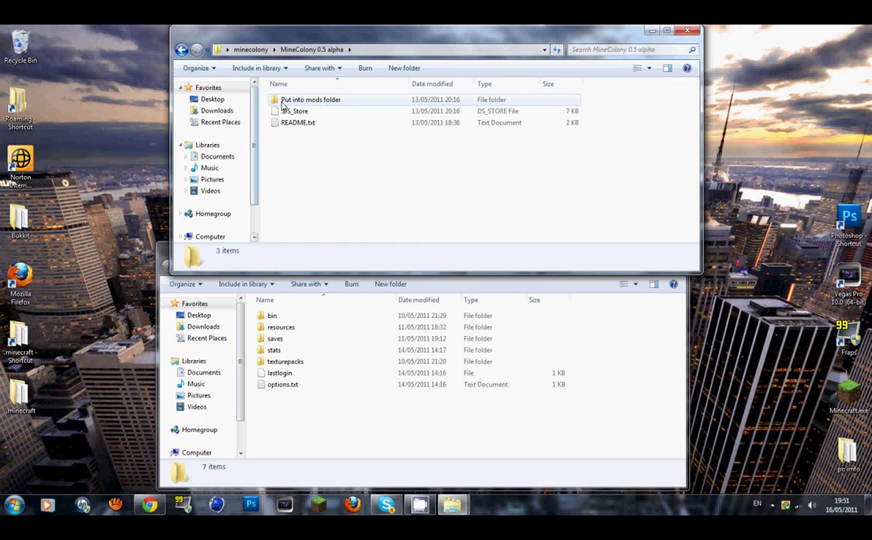
Step: Create a folder named mods inside .minecraft and open it
left_click(526, 450)
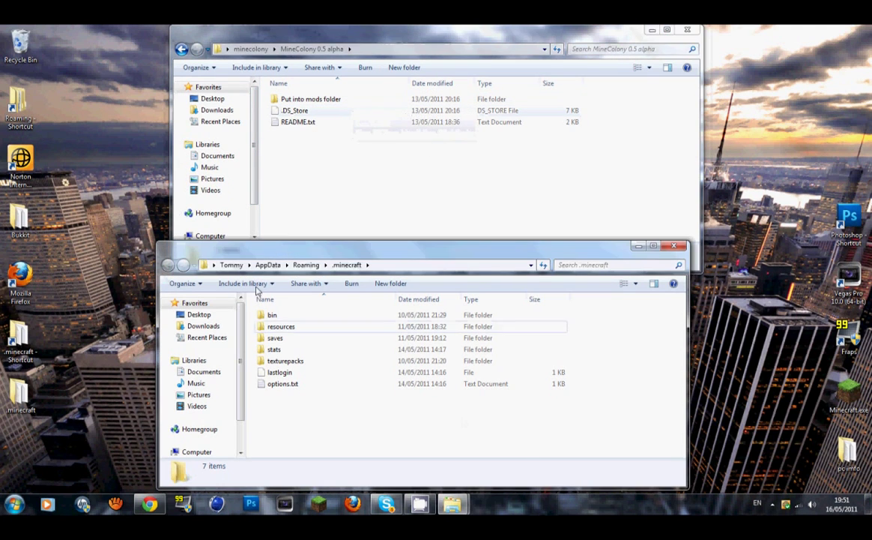
right_click(318, 413)
mouse_move(389, 385)
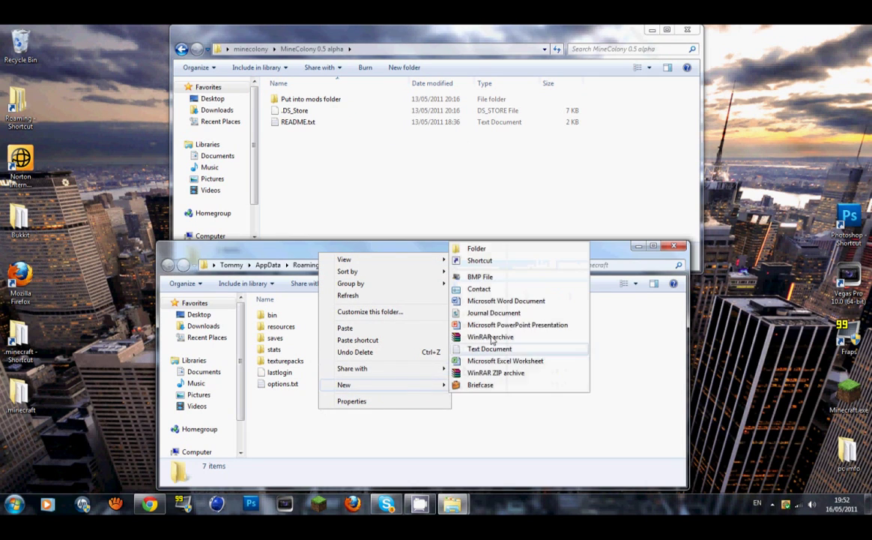
left_click(494, 248)
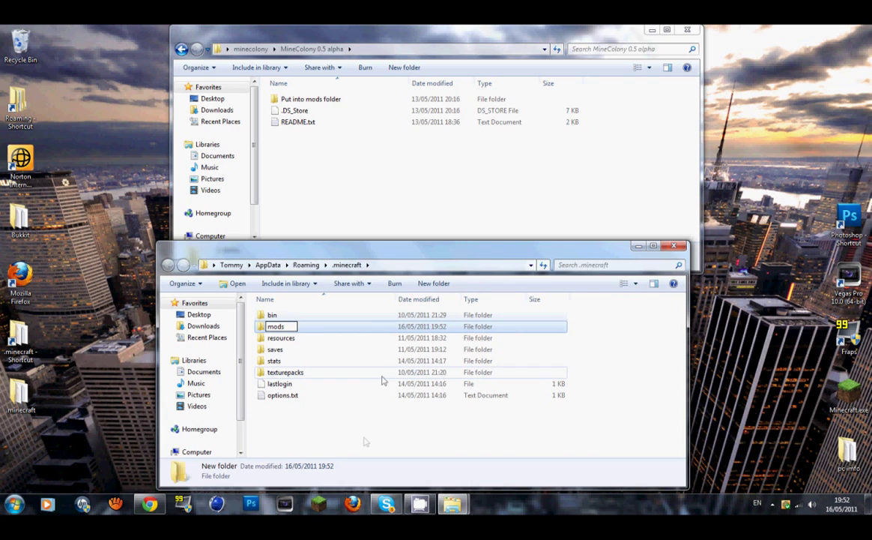
key("Return")
double_click(317, 327)
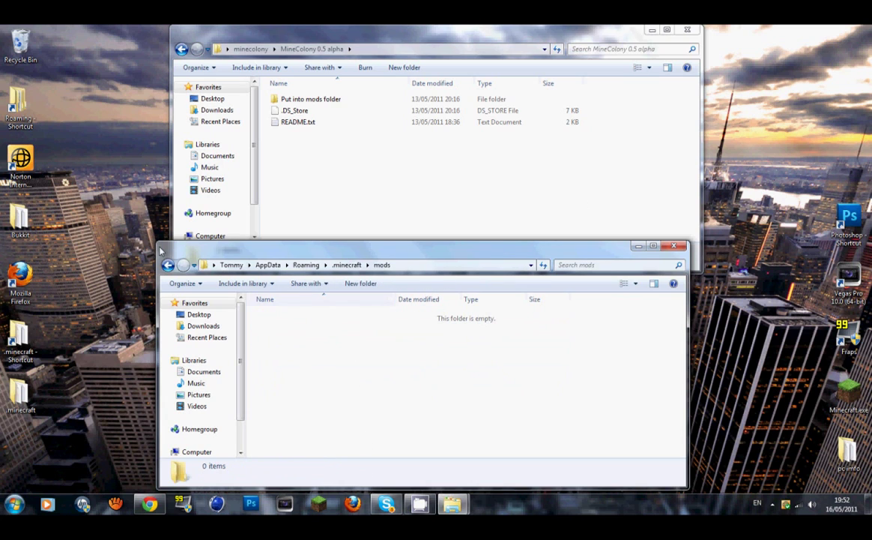
Step: Move MineColony 0.5 alpha.zip from "Put into mods folder" into the .minecraft mods folder
double_click(303, 99)
left_click(306, 112)
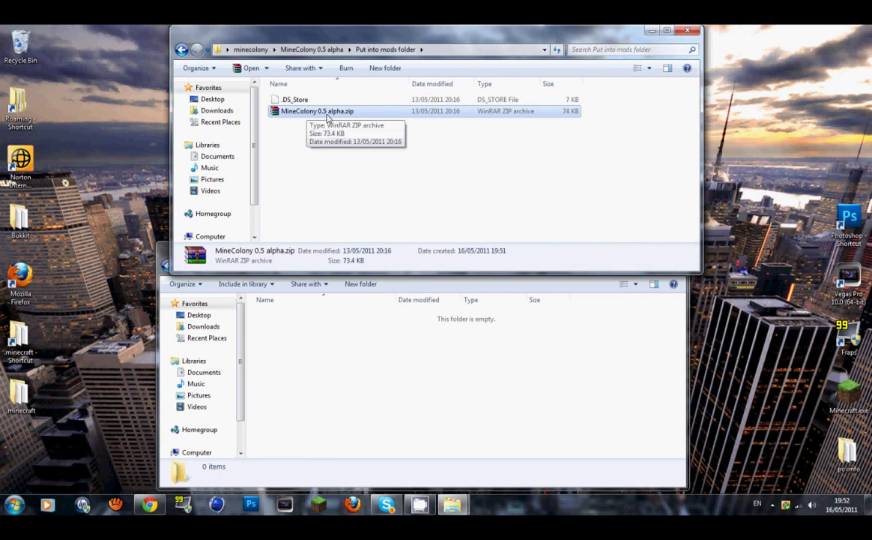
left_click_drag(356, 114, 420, 403)
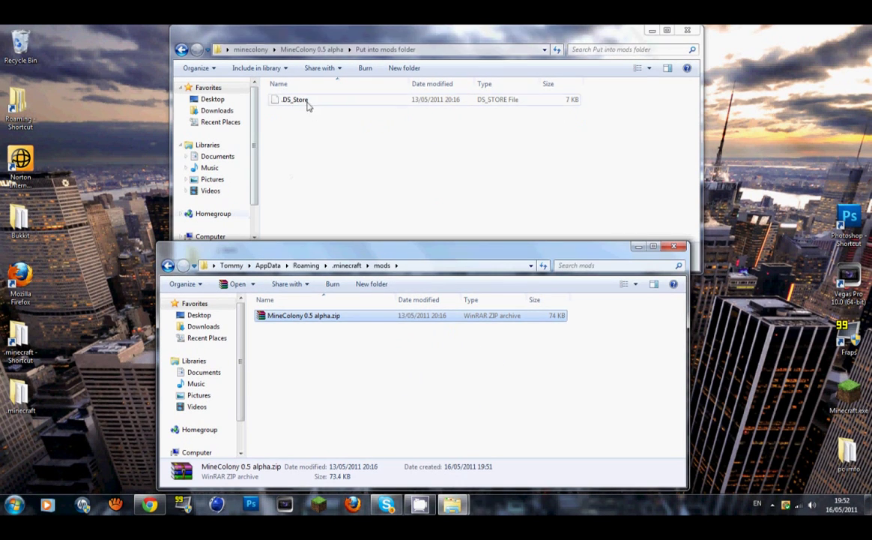
Step: Check the __MACOSX subfolders of minecolony for other mod files and close that folder window
left_click(181, 49)
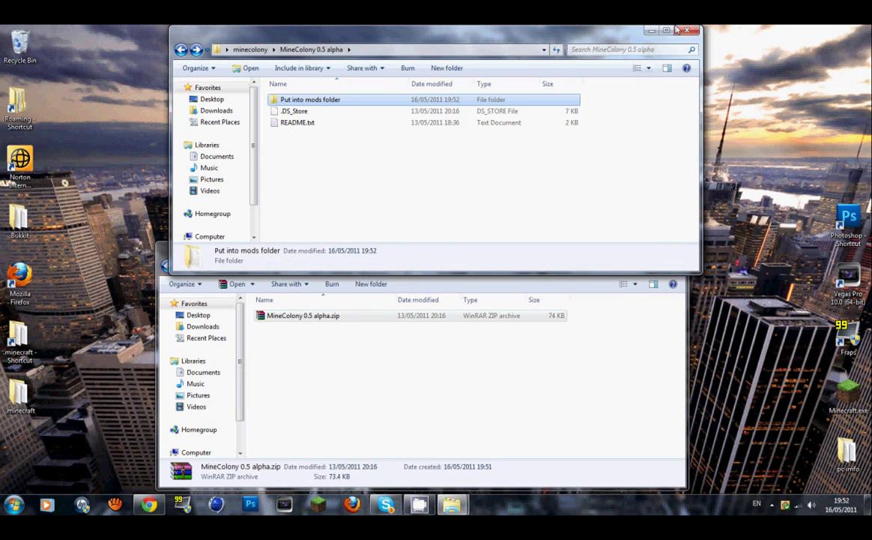
left_click(180, 49)
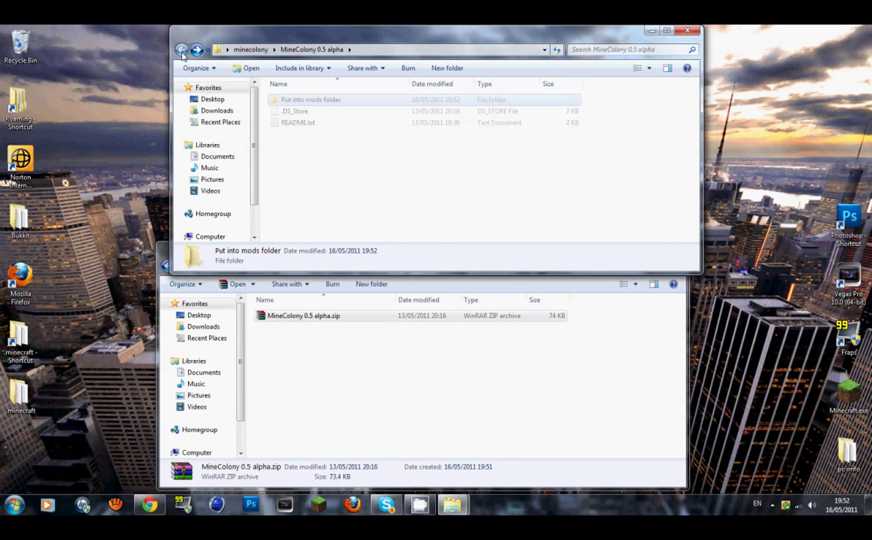
double_click(310, 100)
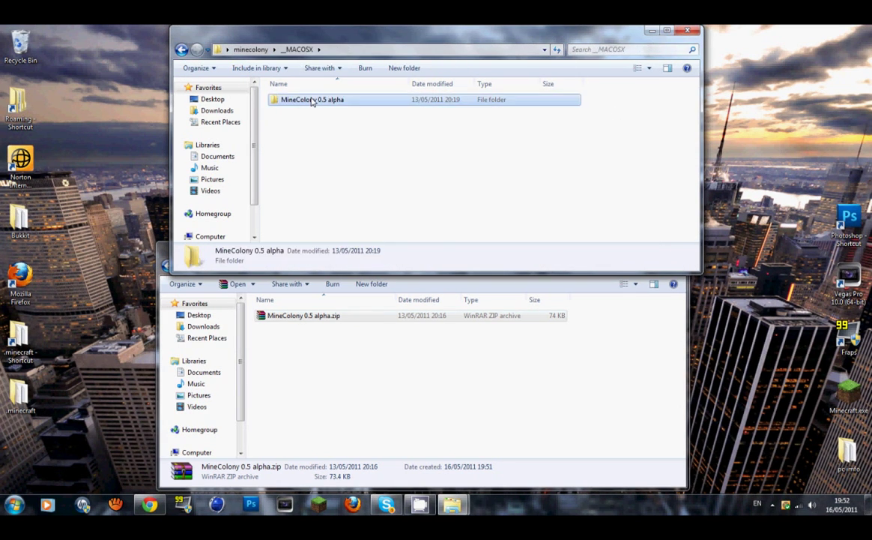
double_click(311, 100)
double_click(311, 100)
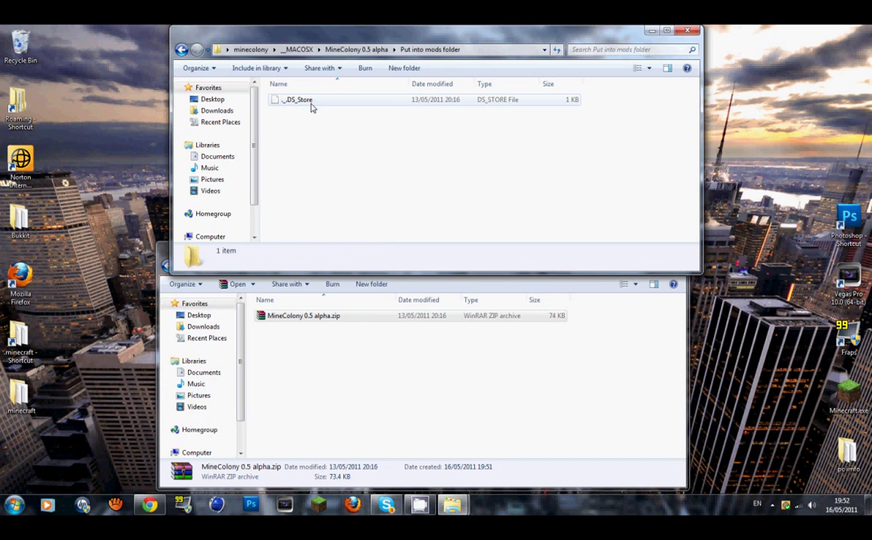
left_click(688, 30)
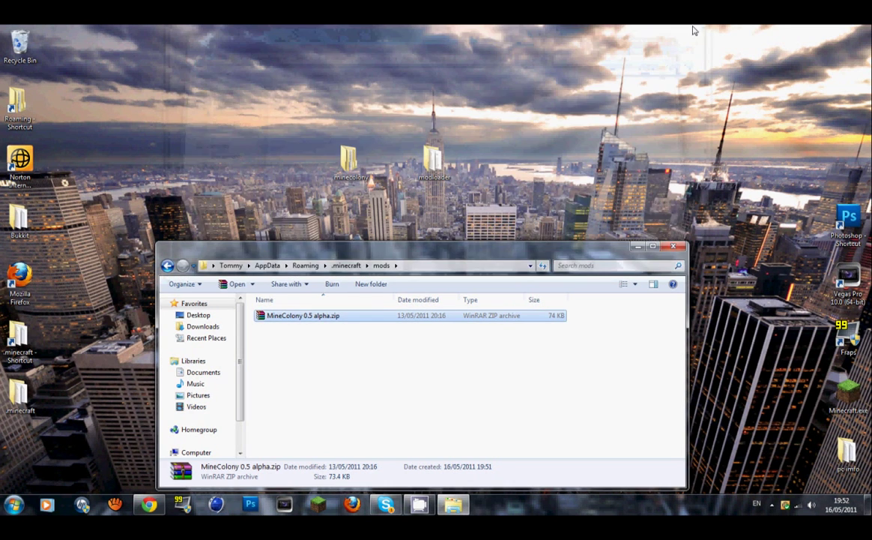
Step: Place the minecolony folder beside modloader on the desktop and open minecraft.jar from the .minecraft bin folder with WinRAR archiver
left_click_drag(419, 257, 439, 217)
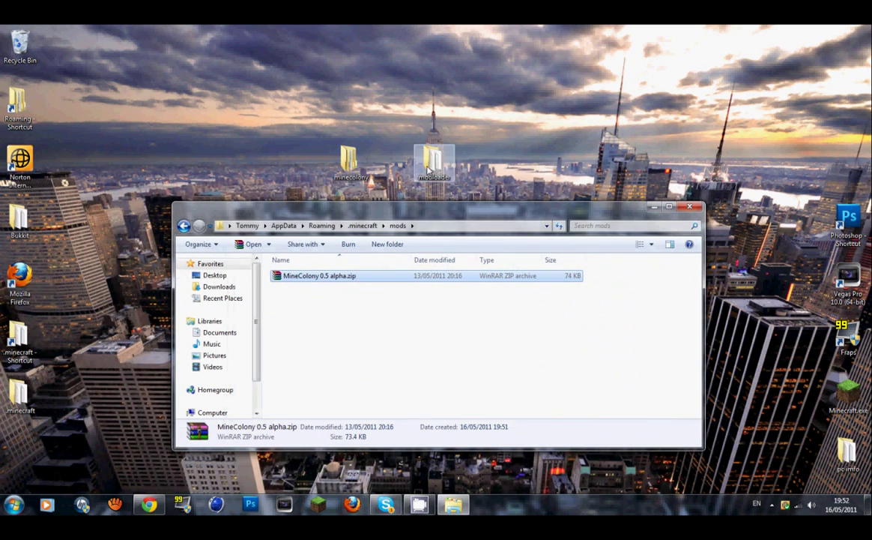
left_click_drag(347, 159, 390, 159)
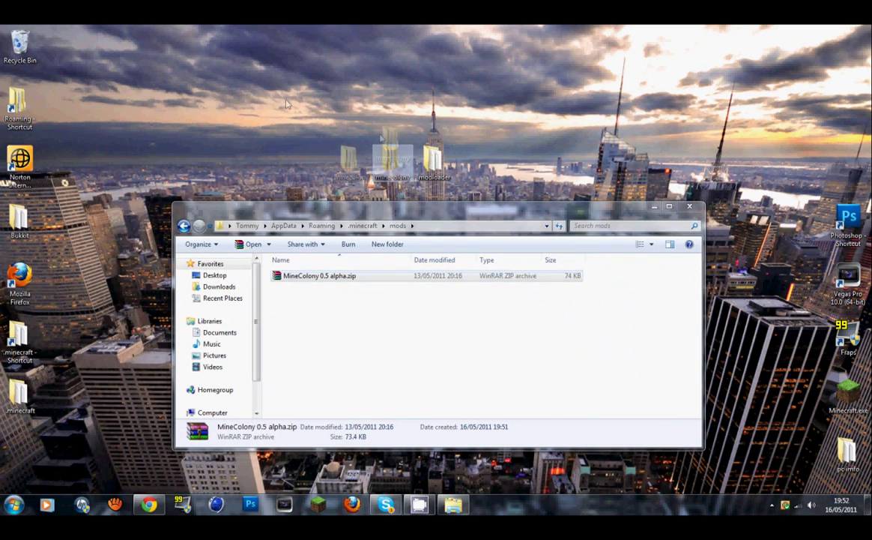
left_click(183, 225)
double_click(335, 276)
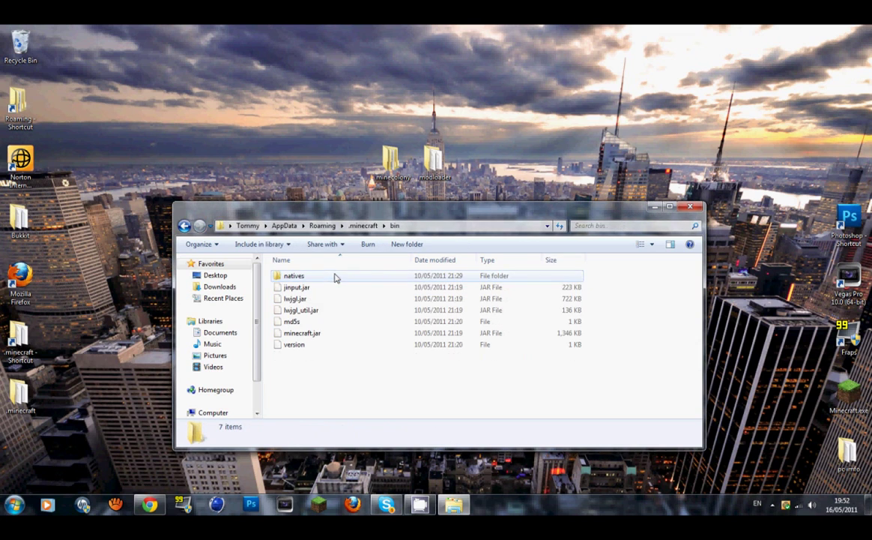
right_click(372, 338)
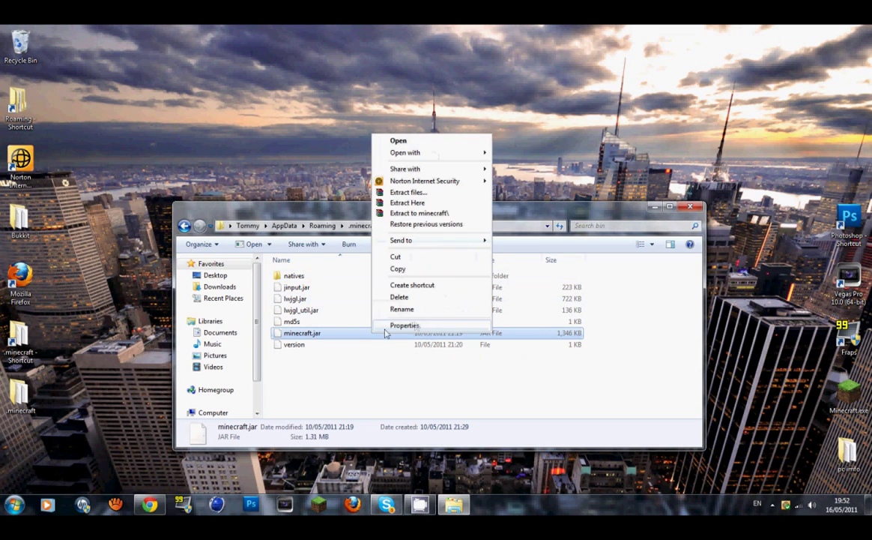
mouse_move(459, 153)
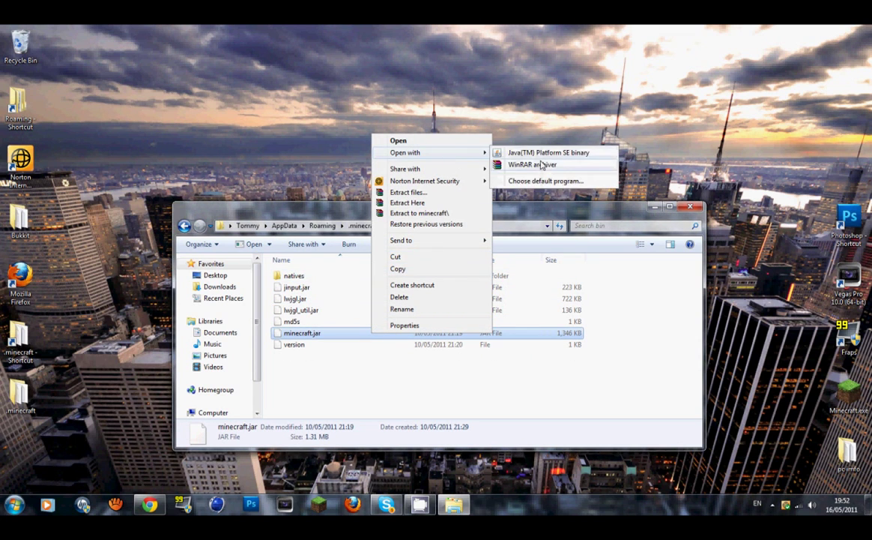
left_click(541, 166)
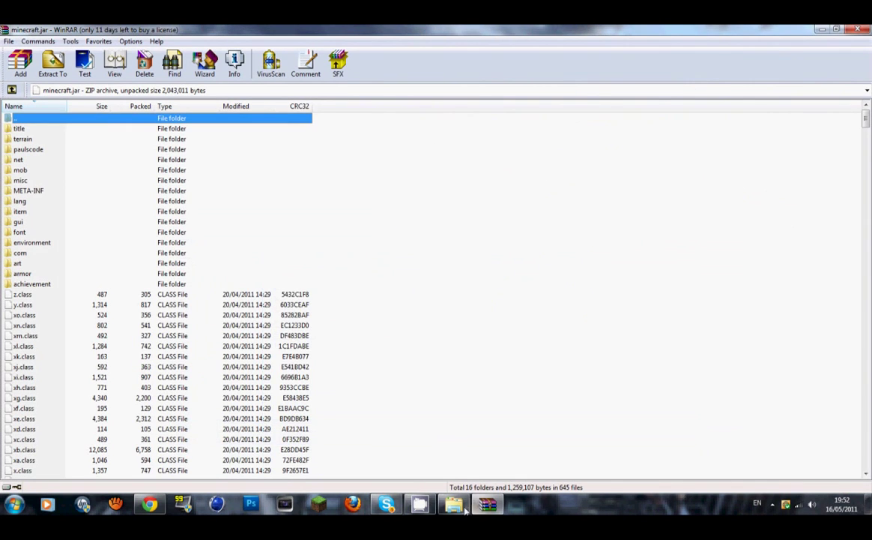
Step: Close the bin folder window and delete the META-INF folder from minecraft.jar
left_click(463, 506)
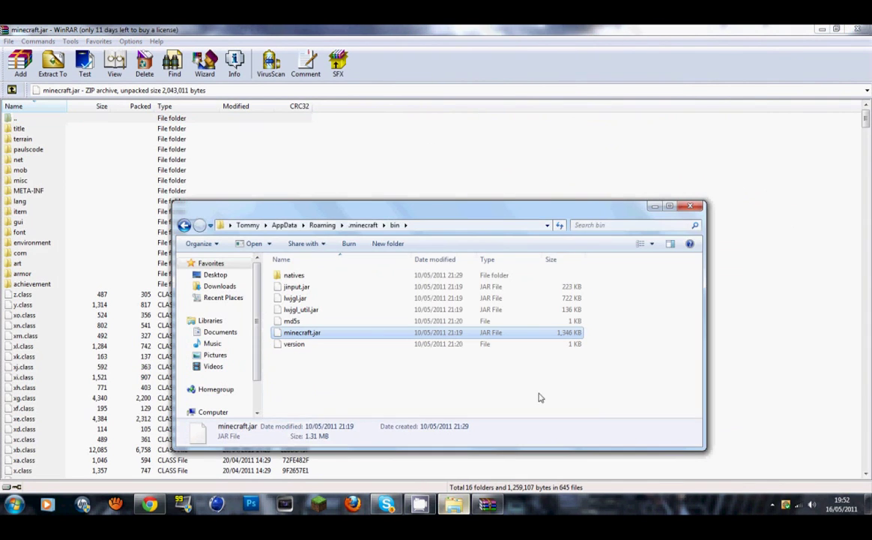
left_click(691, 207)
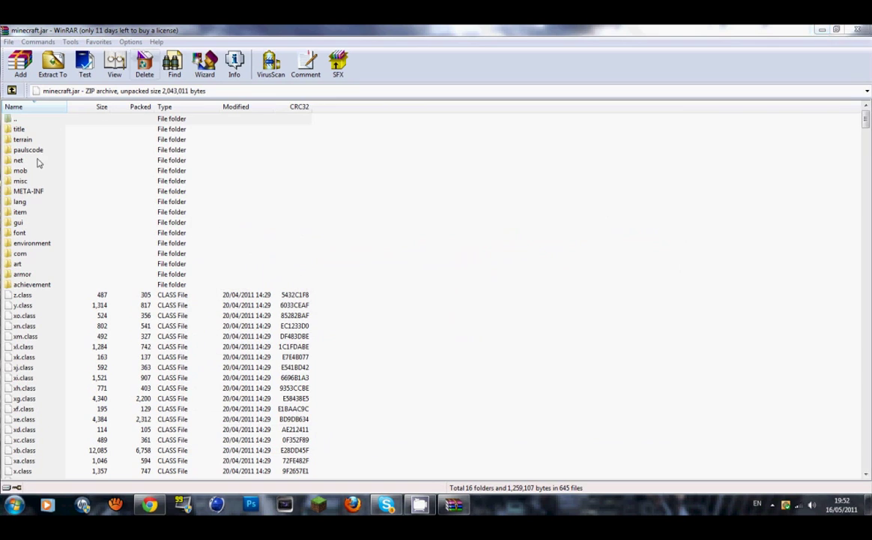
left_click(37, 192)
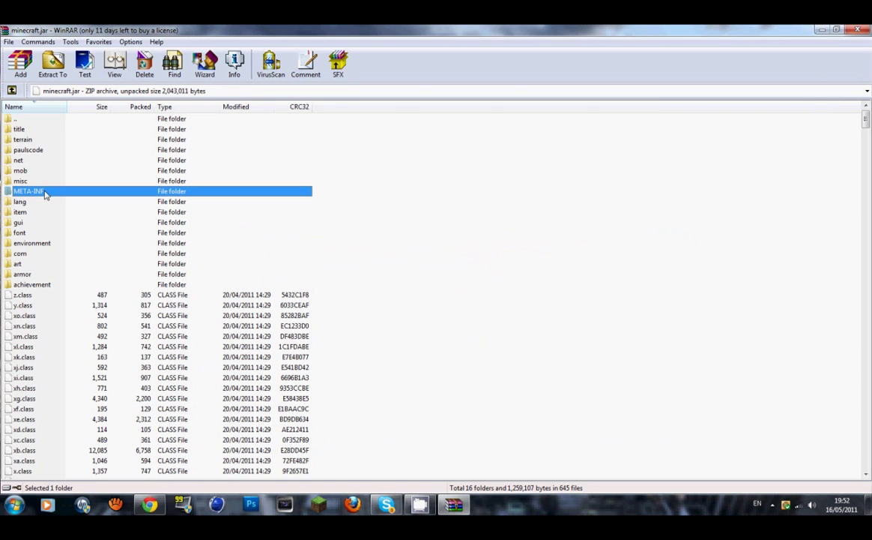
right_click(45, 194)
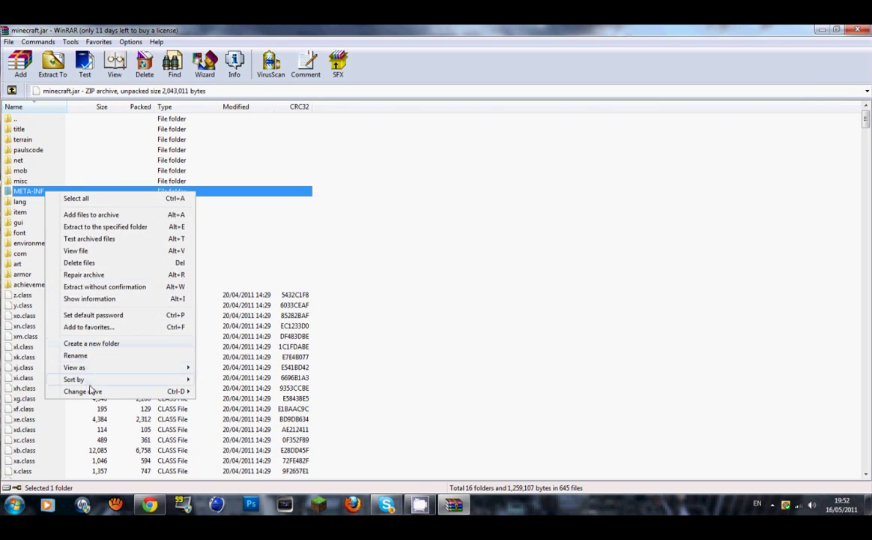
left_click(86, 266)
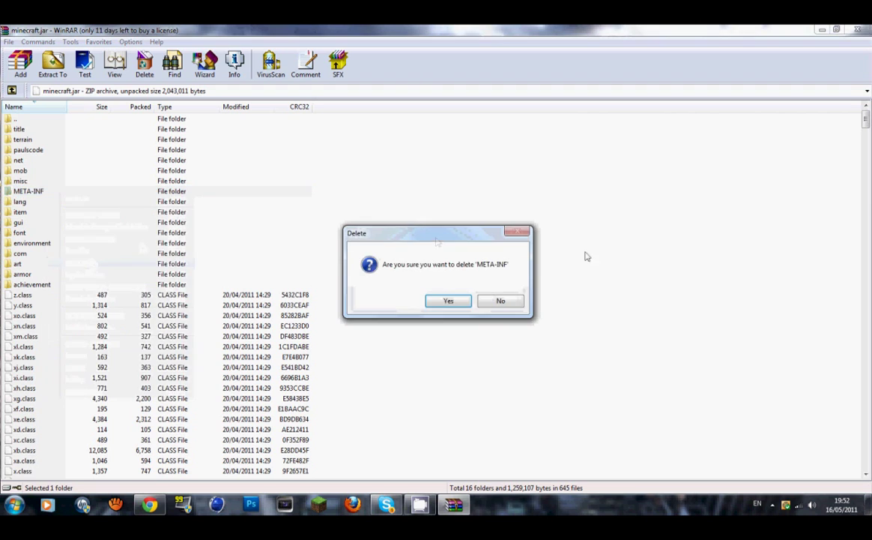
left_click(448, 302)
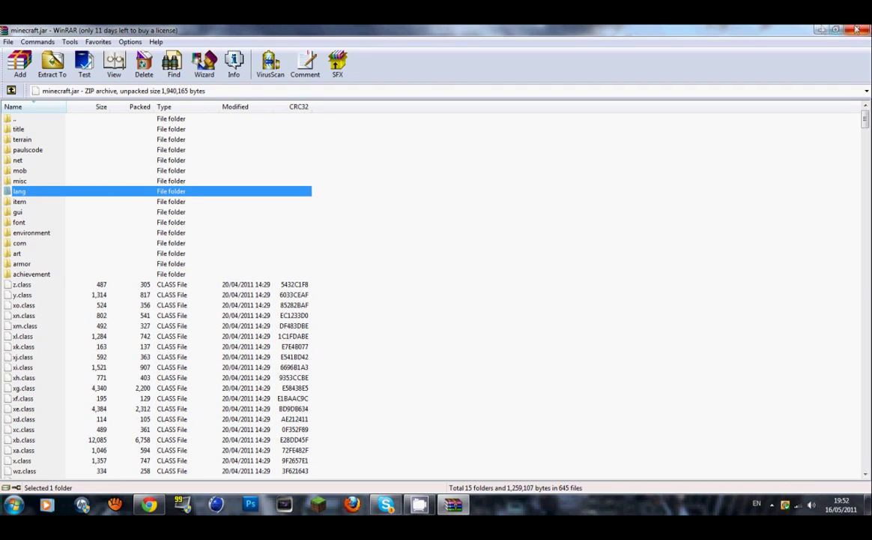
Step: Add all the class files from the desktop modloader folder to minecraft.jar, and close the archive and the folder
left_click(821, 30)
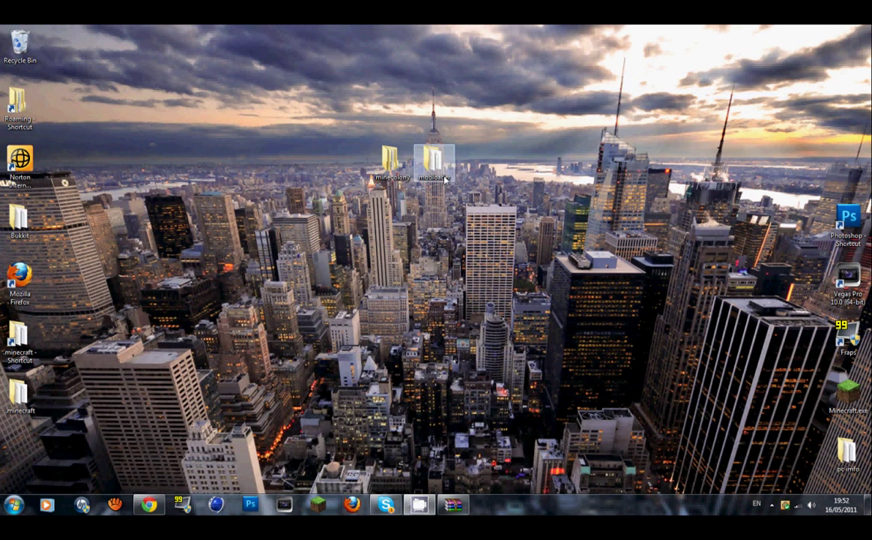
double_click(445, 178)
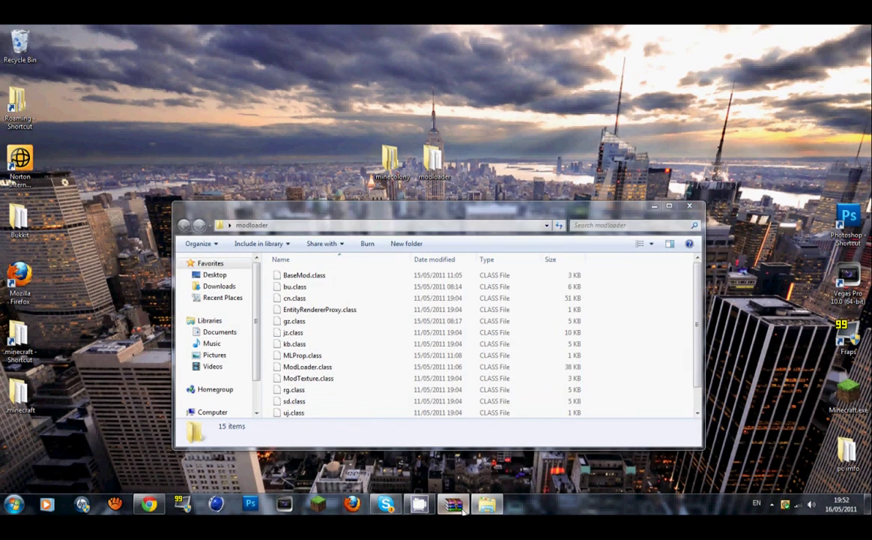
left_click(466, 507)
left_click(486, 505)
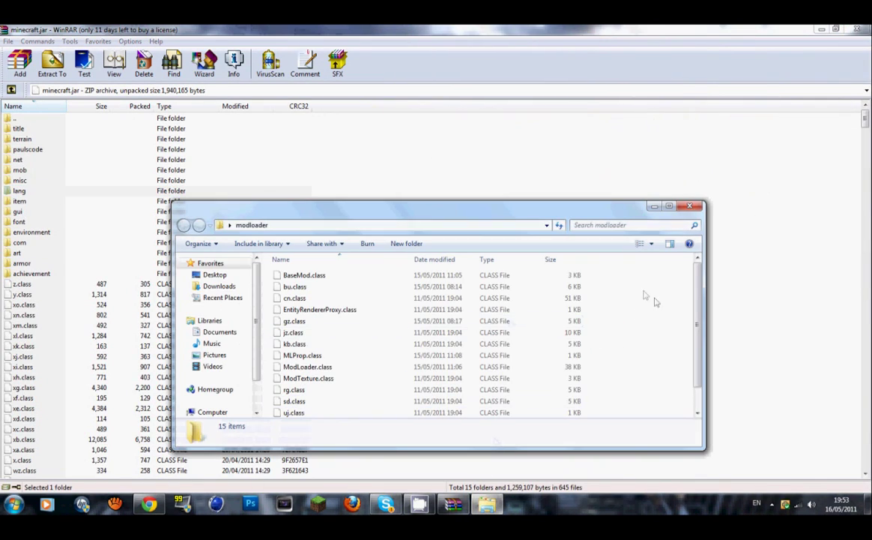
left_click_drag(585, 273, 247, 382)
left_click_drag(472, 327, 127, 377)
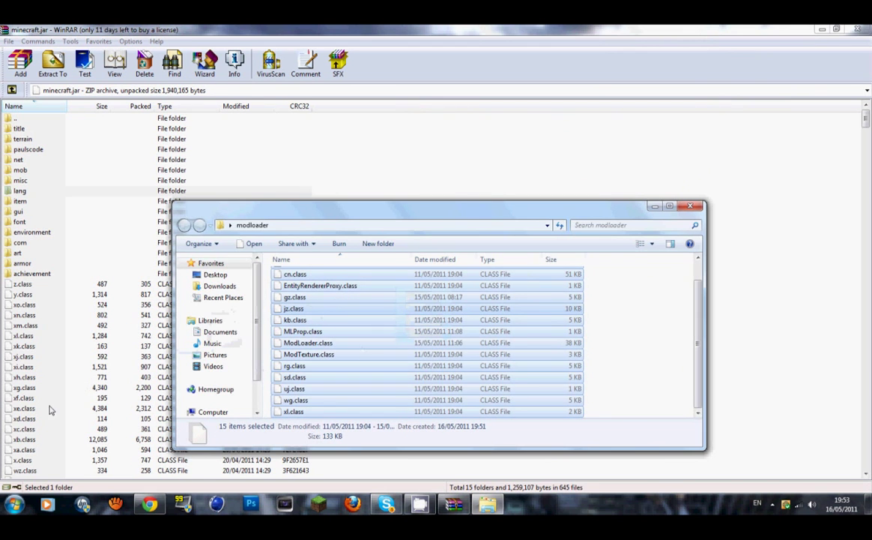
left_click_drag(49, 409, 50, 409)
left_click(433, 349)
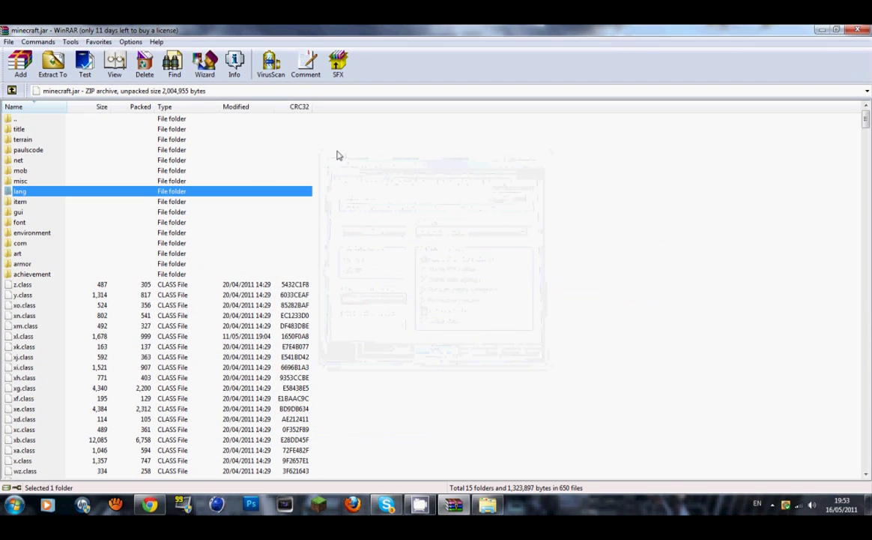
left_click(849, 29)
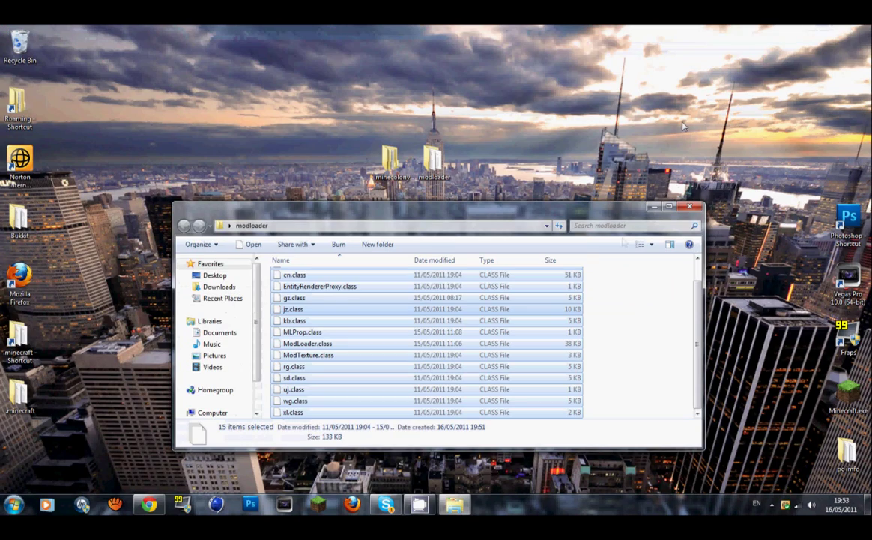
left_click(690, 206)
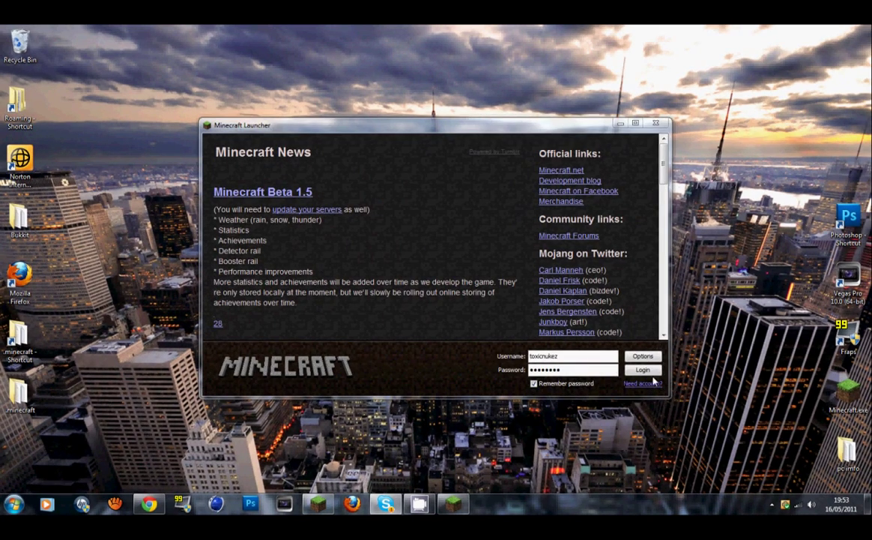
Step: Log in to Minecraft with the remembered account and create a singleplayer world named mcgaming with a blank seed
left_click(643, 370)
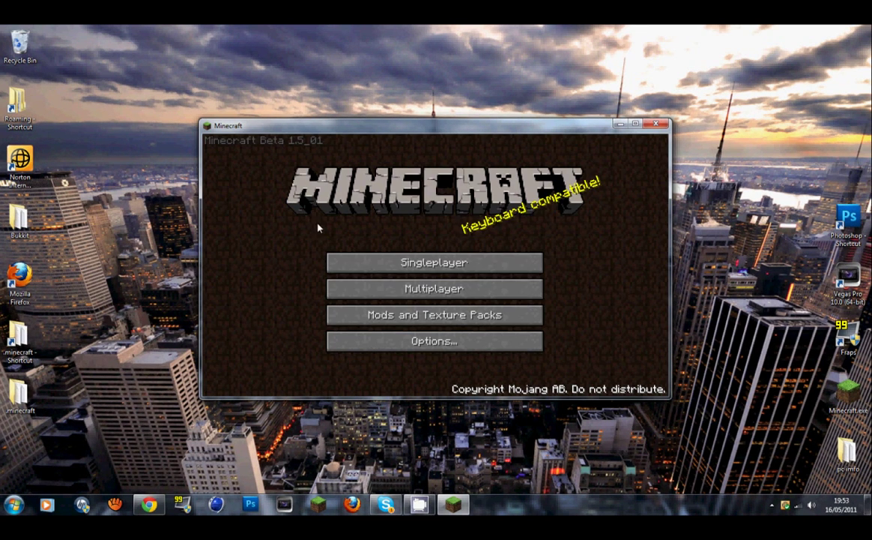
left_click(395, 257)
left_click(491, 350)
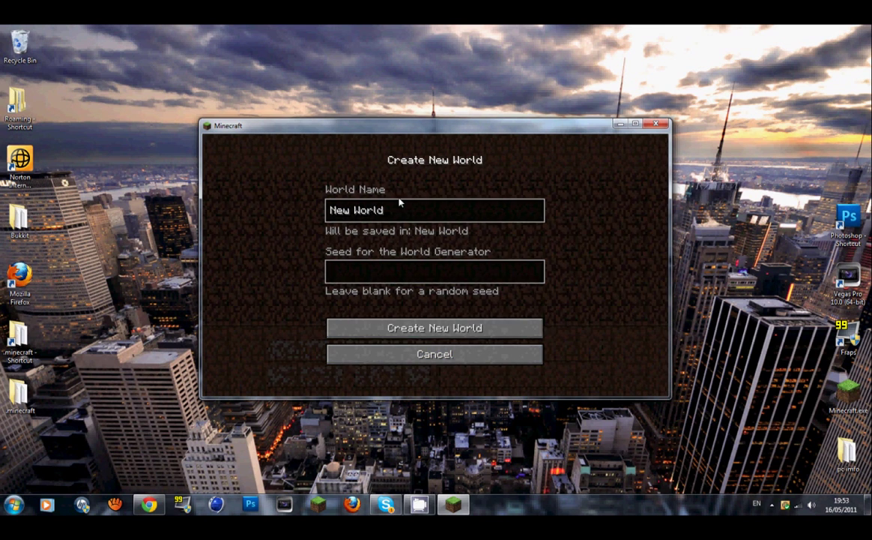
key("BackSpace")
key("BackSpace")
key("BackSpace")
key("BackSpace")
key("BackSpace")
key("BackSpace")
key("BackSpace")
key("BackSpace")
key("BackSpace")
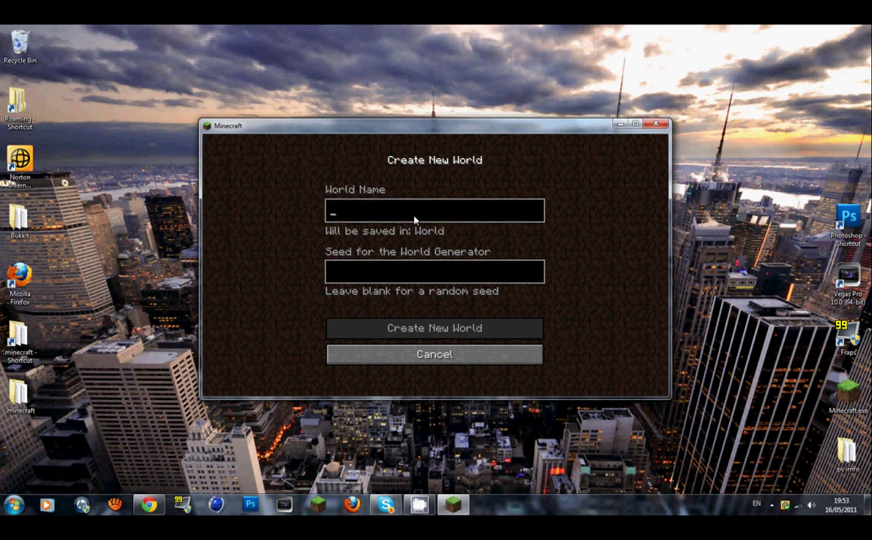
type("mcgaming")
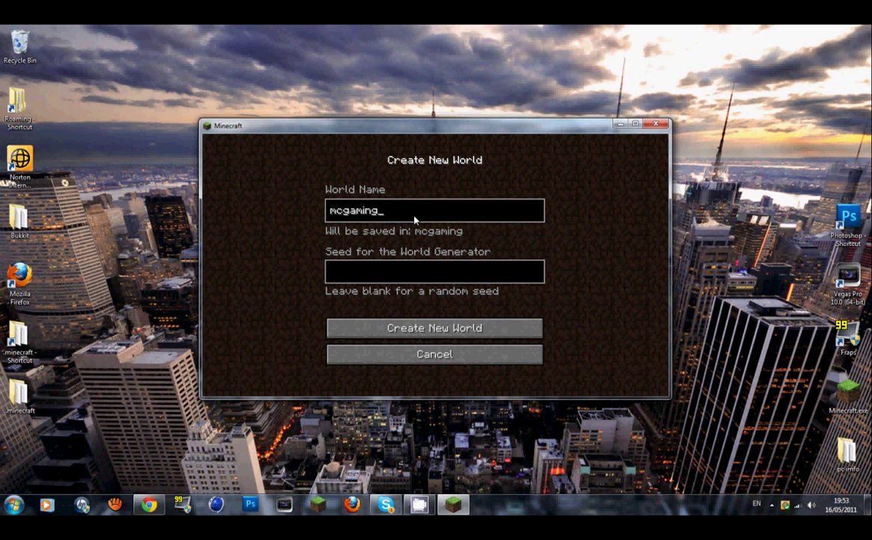
left_click(450, 328)
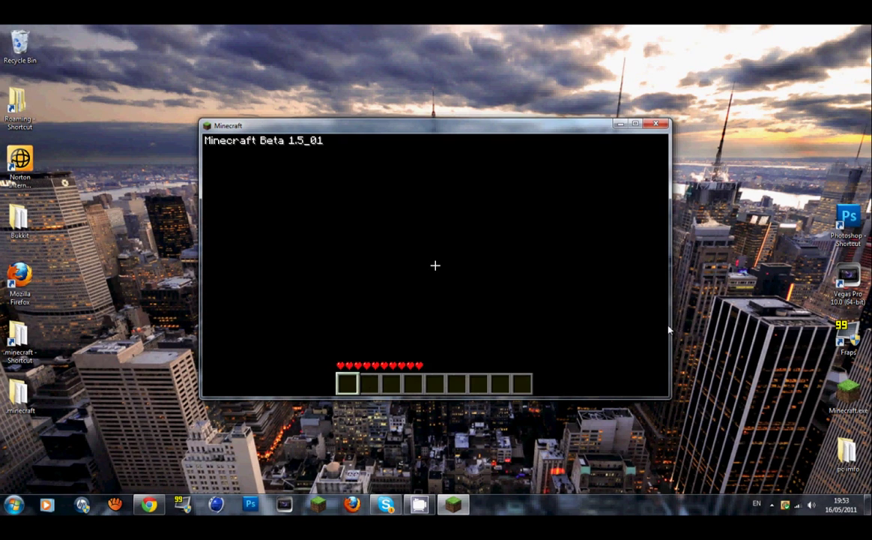
Step: Move around the sandy spawn shore and extend the render distance to see the land farther away
key("w")
key("space")
key("w")
key("space")
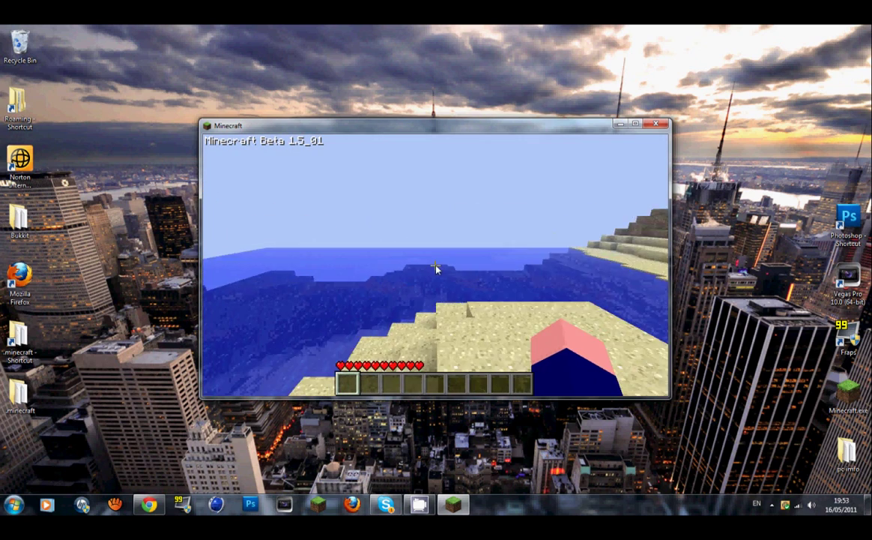
key("f")
key("f")
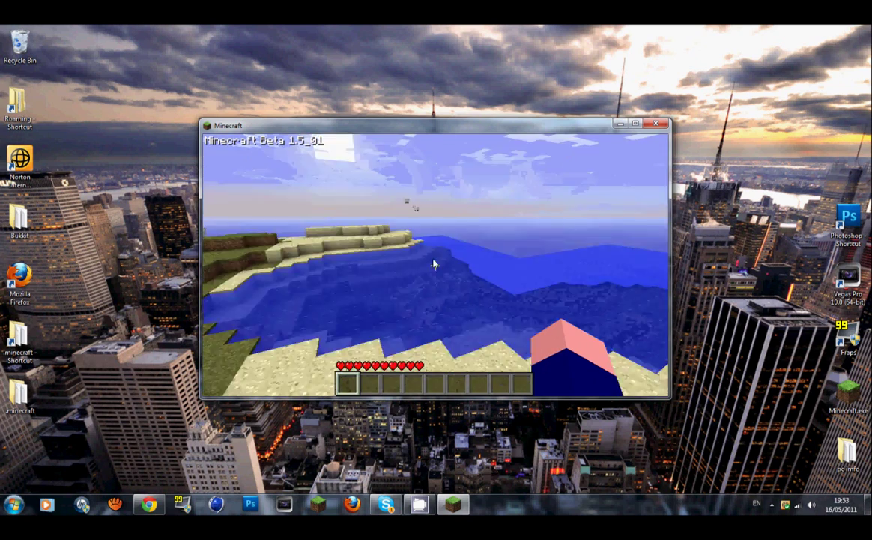
mouse_move(442, 268)
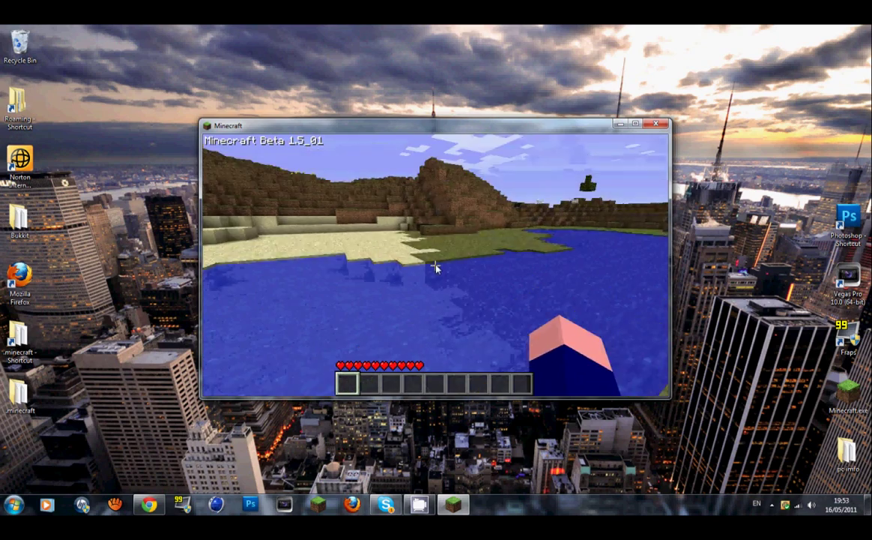
Step: Cross the water and follow the grassy bank past the dirt hill up to the nearest tree's trunk
key("w")
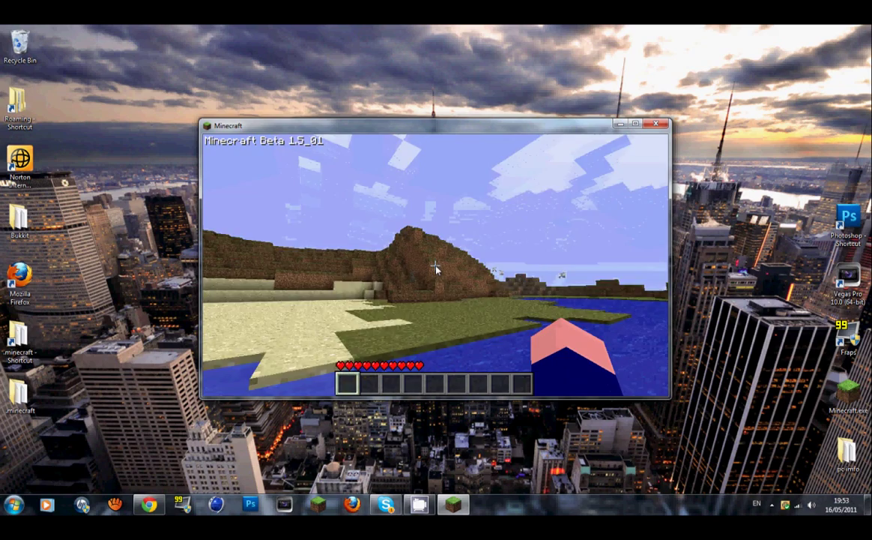
key("w")
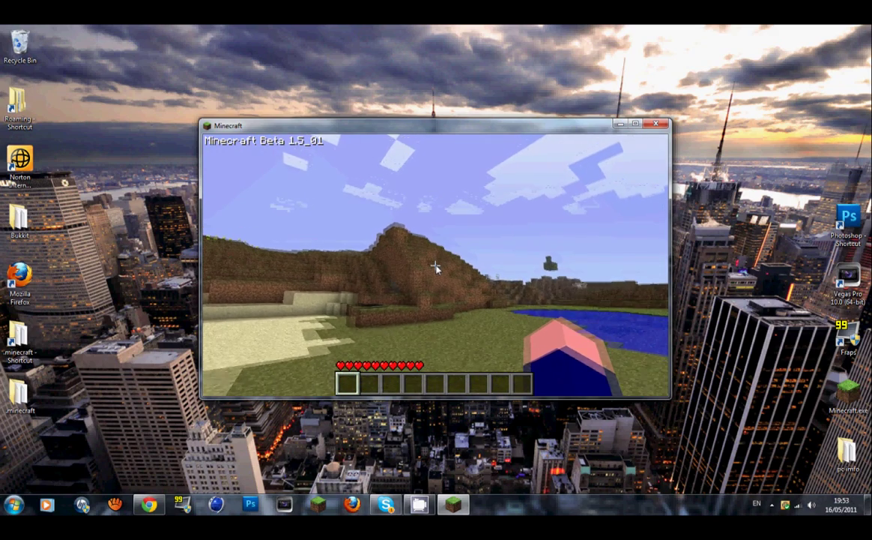
key("w")
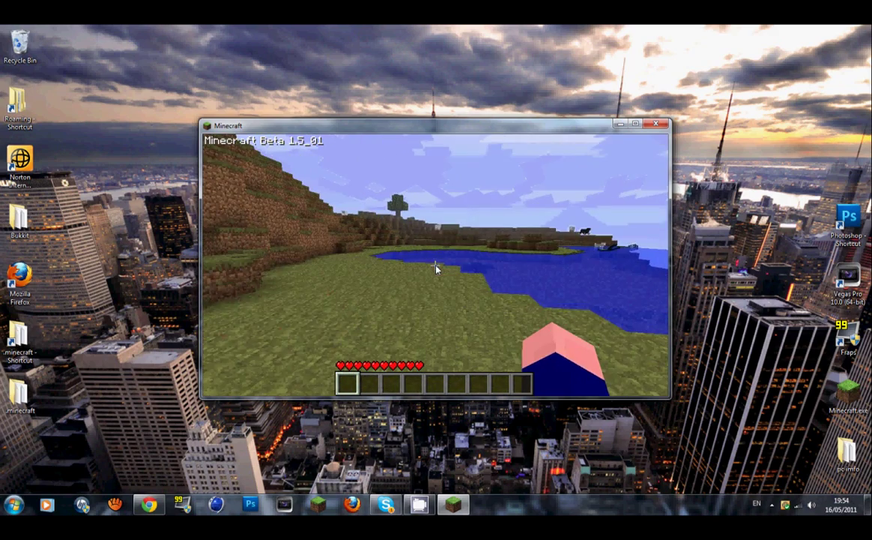
key("w")
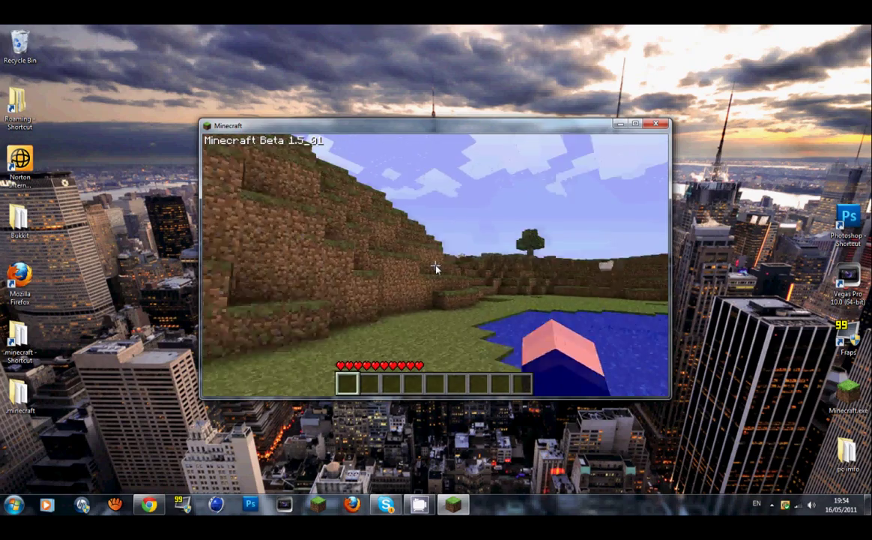
scroll(435, 267, "down", 2)
key("w")
scroll(435, 267, "down", 2)
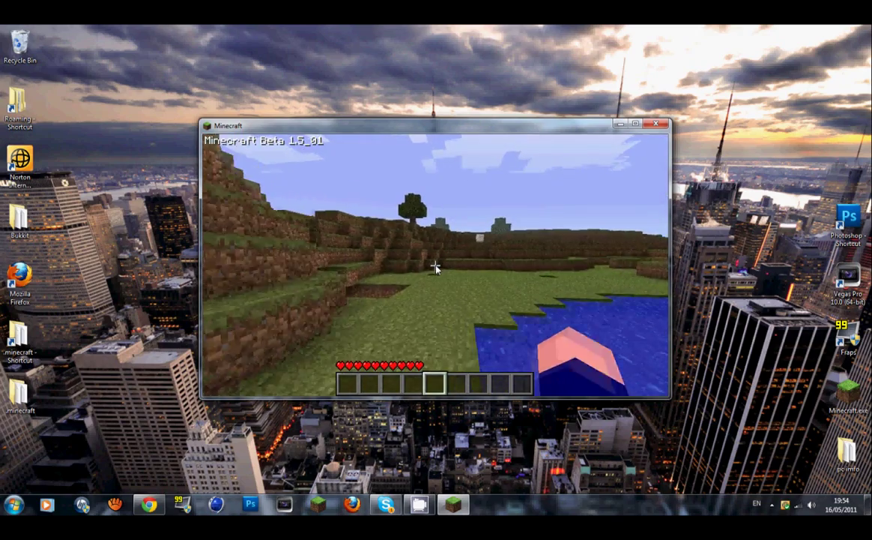
key("w")
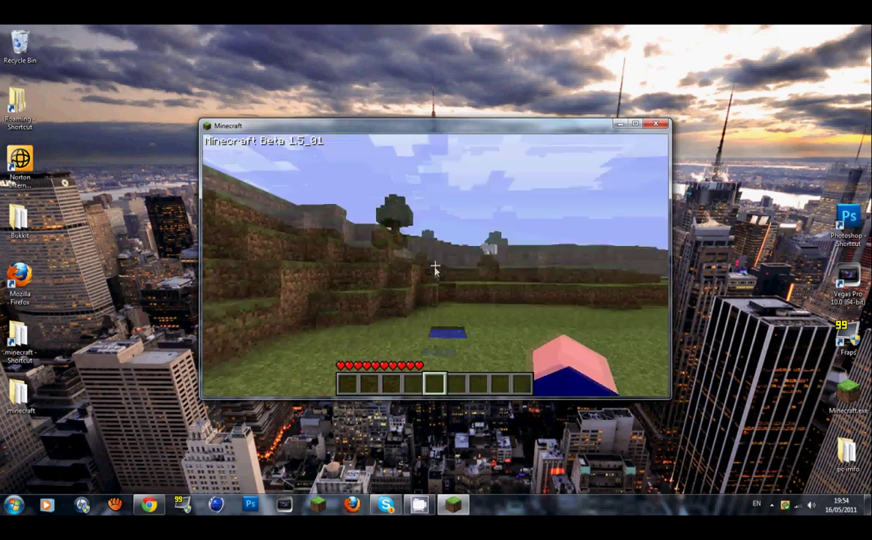
key("w")
key("space")
key("space")
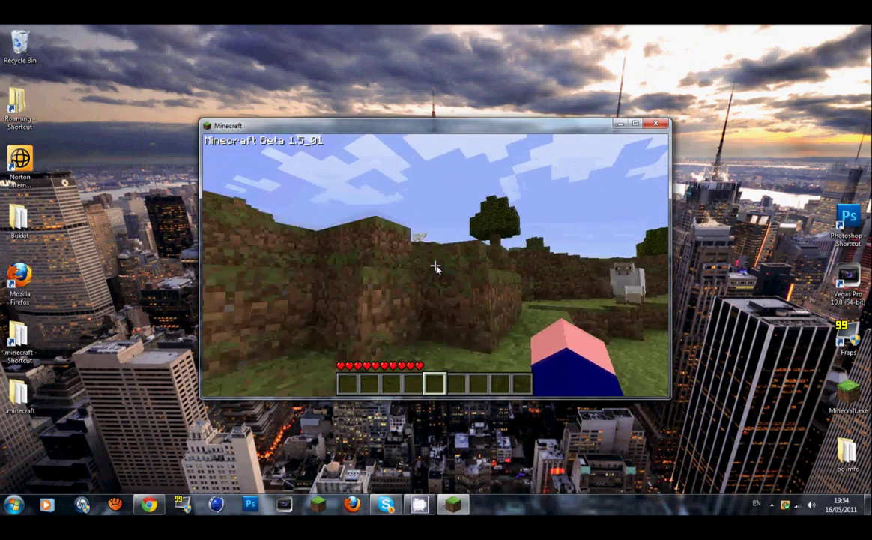
key("w")
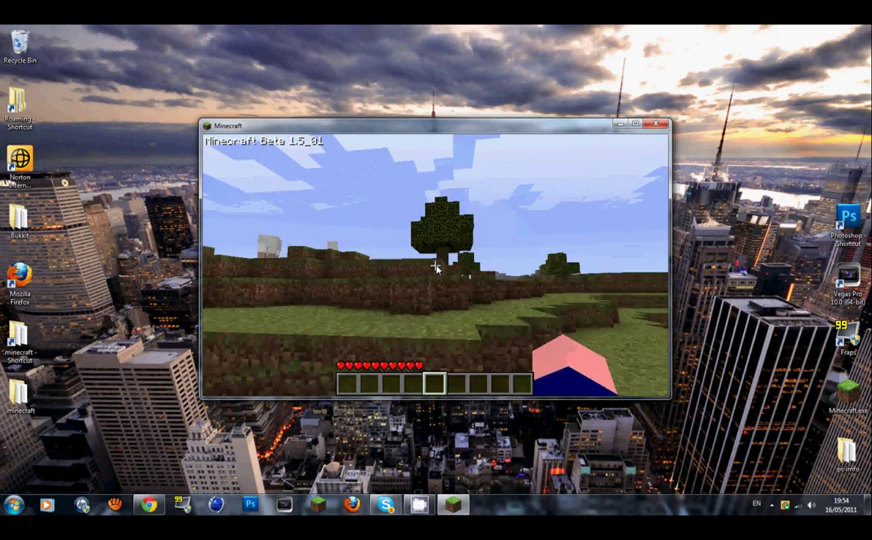
key("space")
key("w")
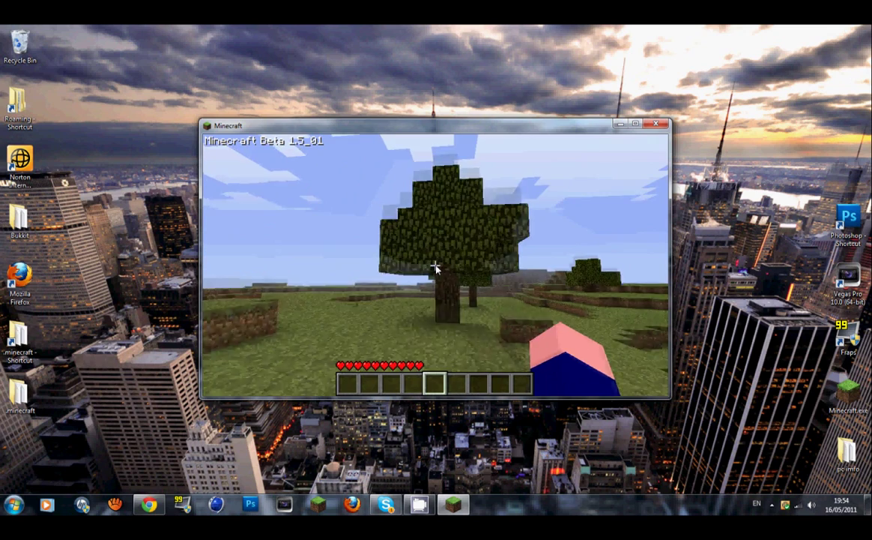
key("w")
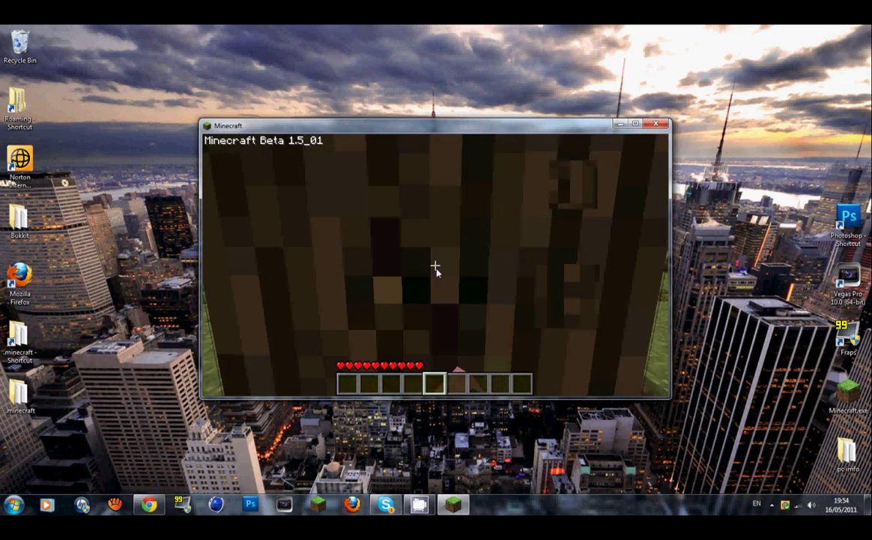
Step: Chop the nearest tree's trunk, from the lower blocks up to the ones under the leaves, and collect the logs
left_click(435, 267)
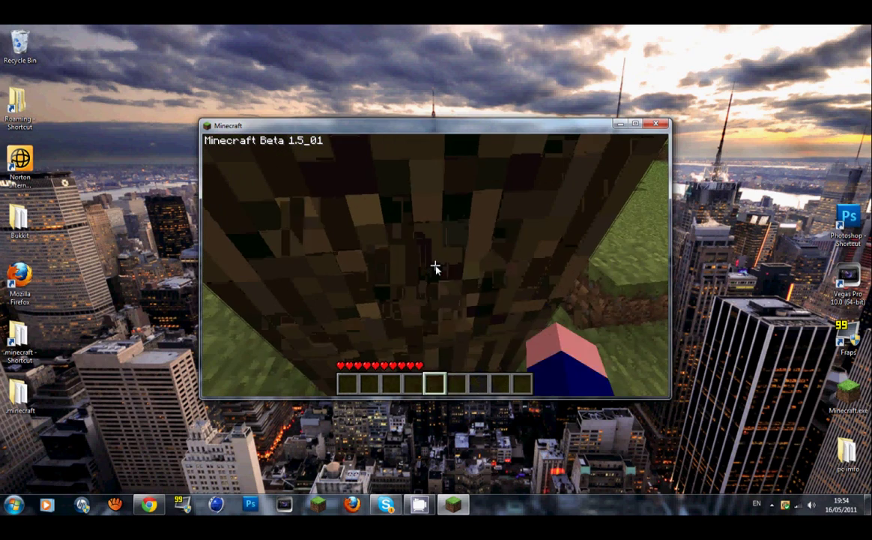
left_click(435, 267)
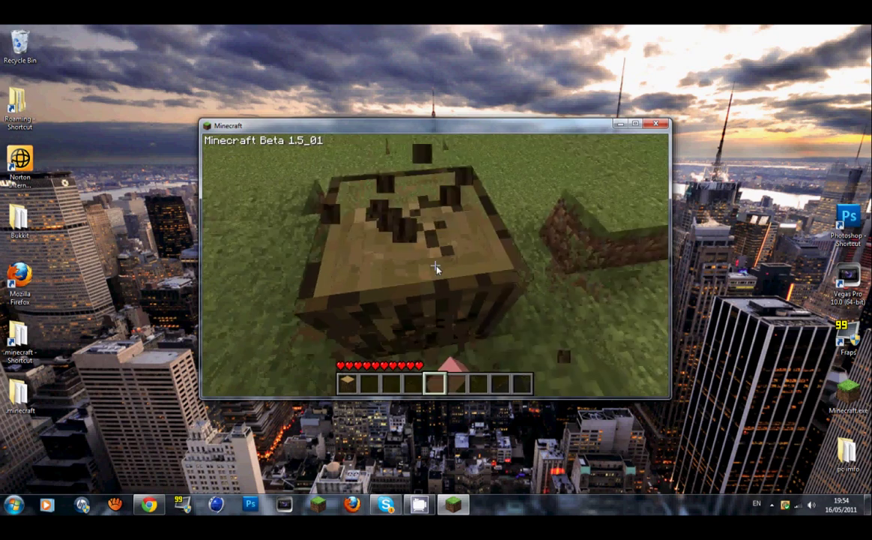
left_click(435, 268)
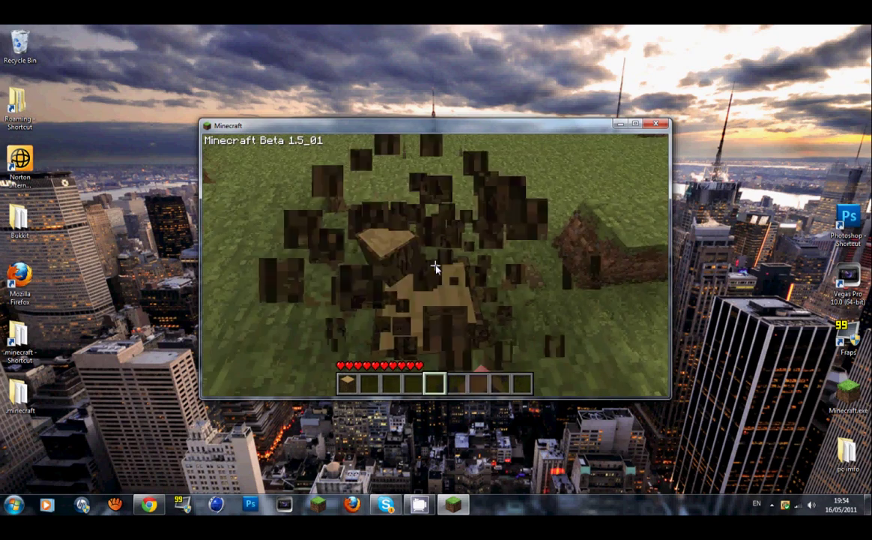
left_click(436, 266)
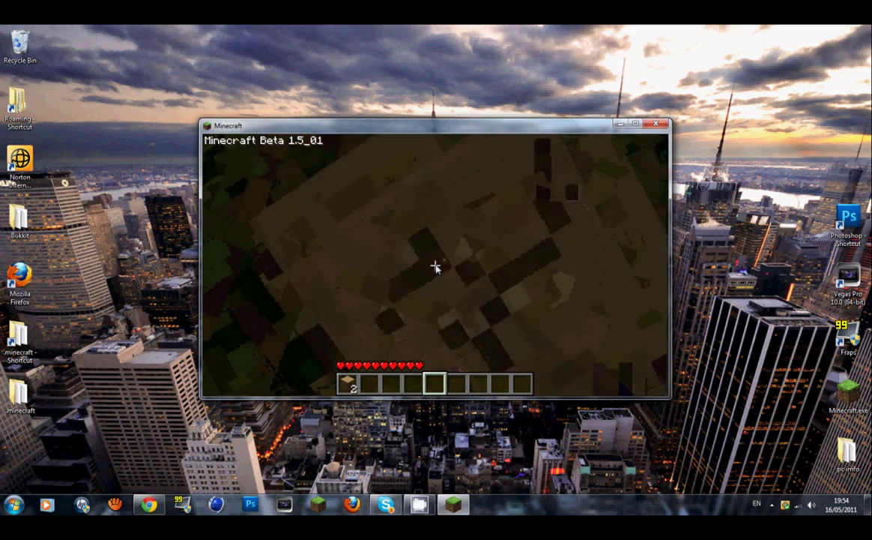
left_click(436, 266)
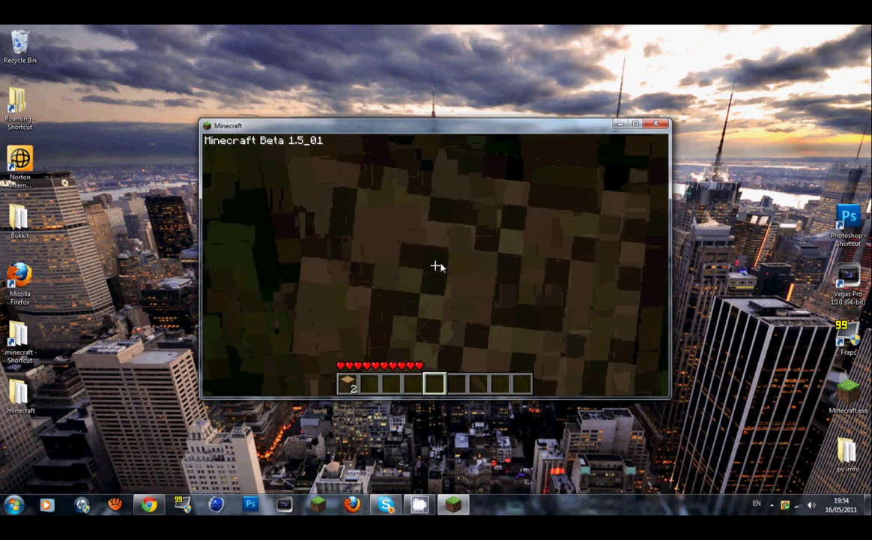
left_click(435, 266)
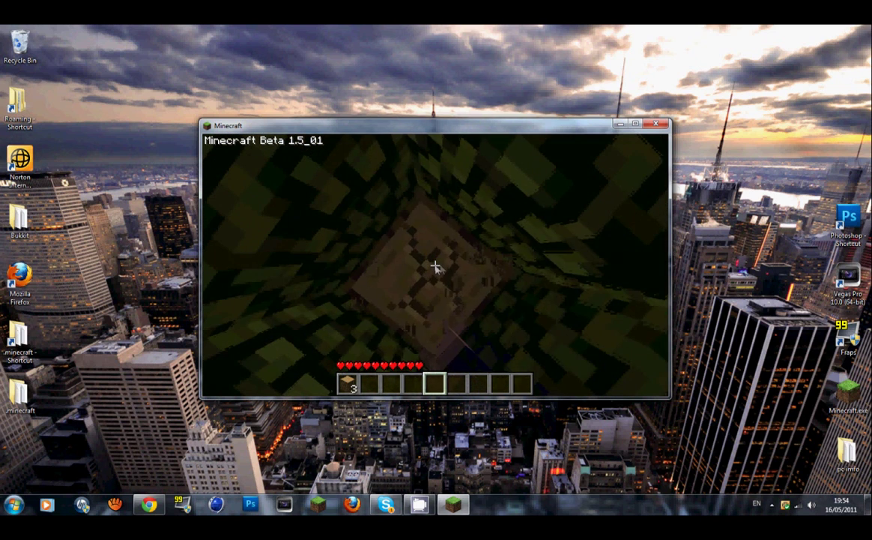
left_click(435, 266)
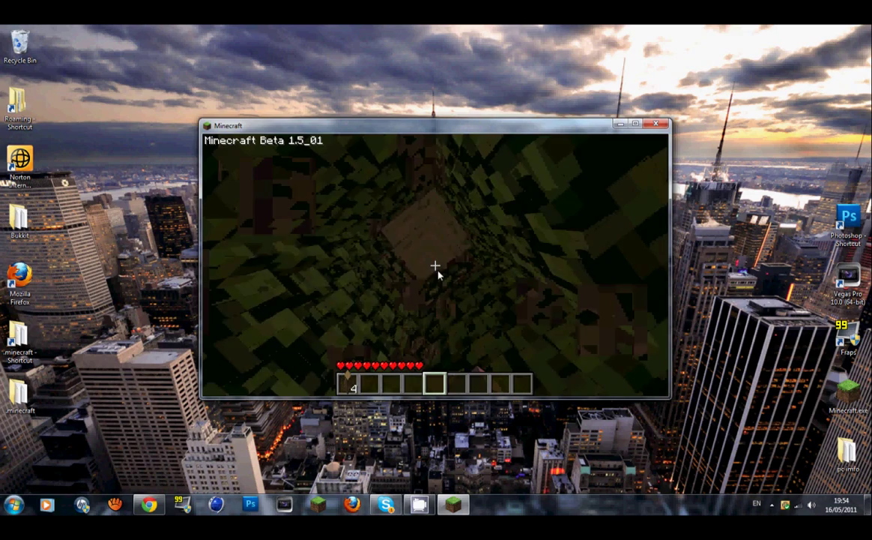
left_click(436, 269)
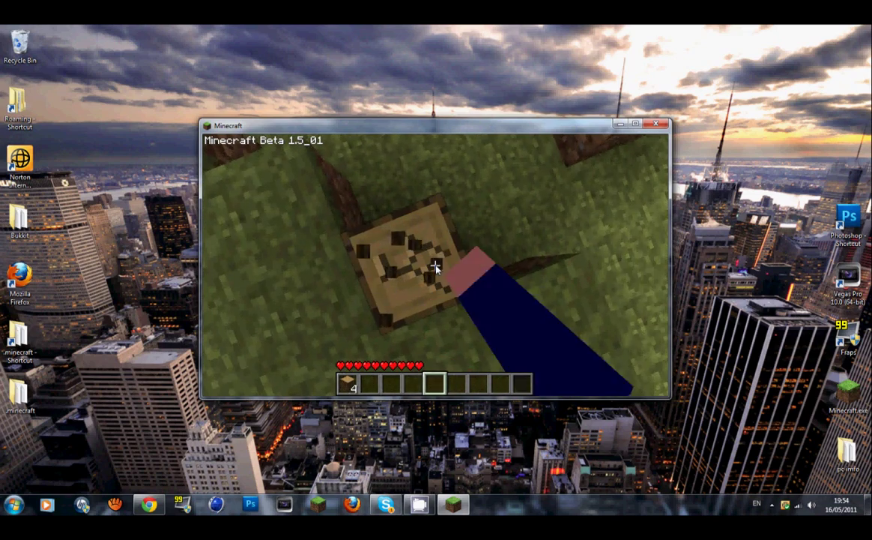
left_click(436, 268)
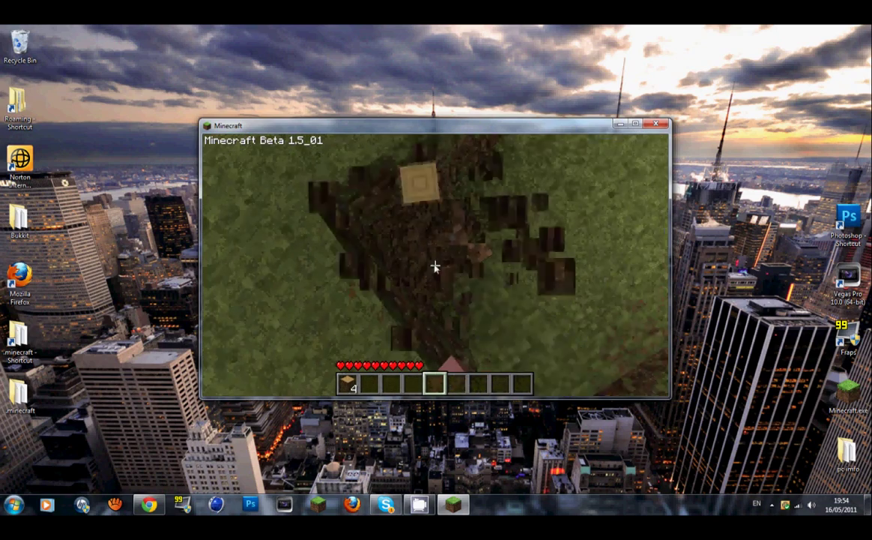
left_click(436, 266)
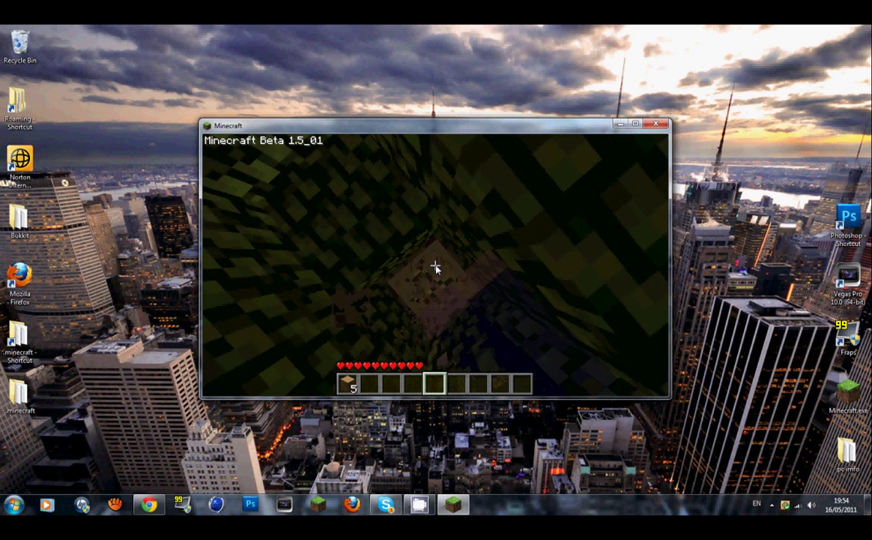
left_click(436, 266)
left_click(435, 267)
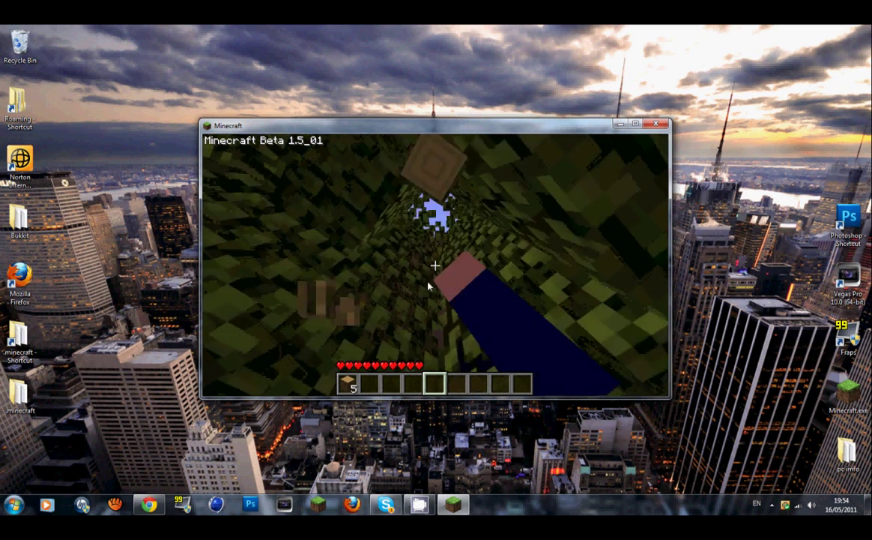
Step: Walk across the grass to the next tree and chop its trunk until 10 logs are gathered
key("w")
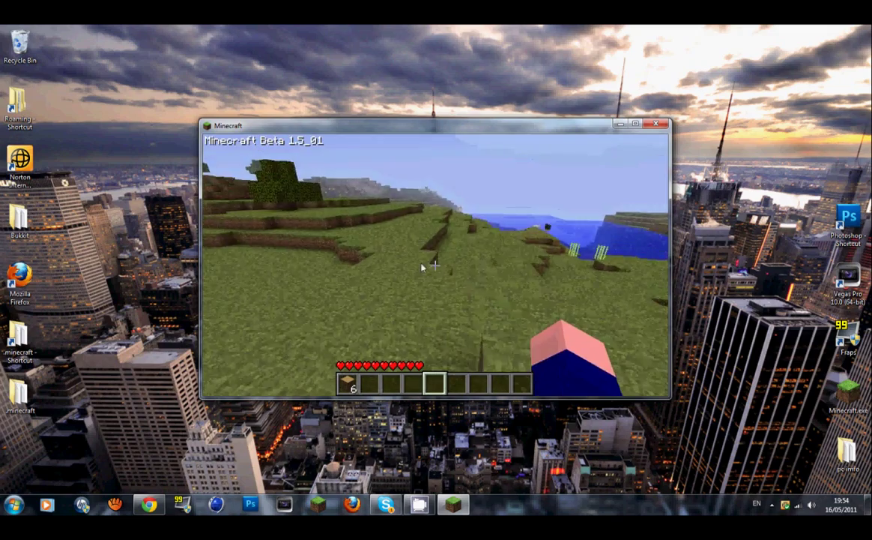
key("w")
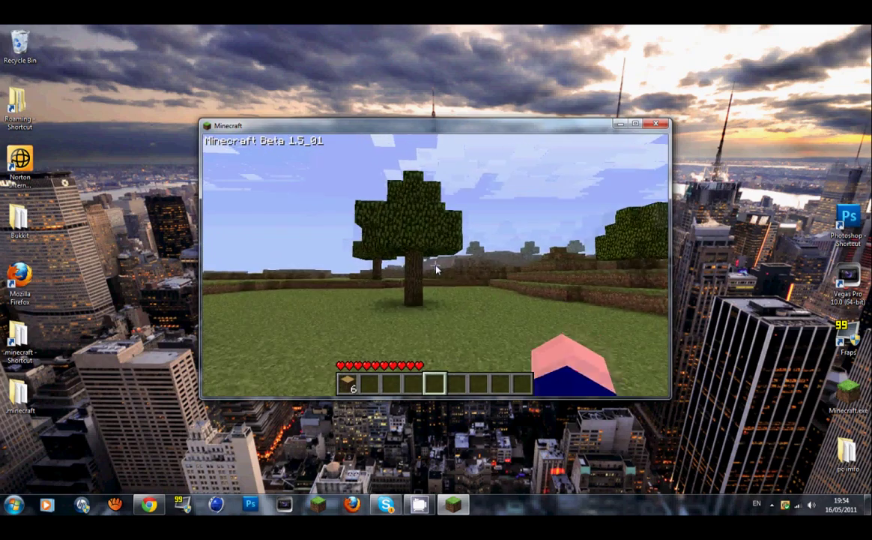
key("w")
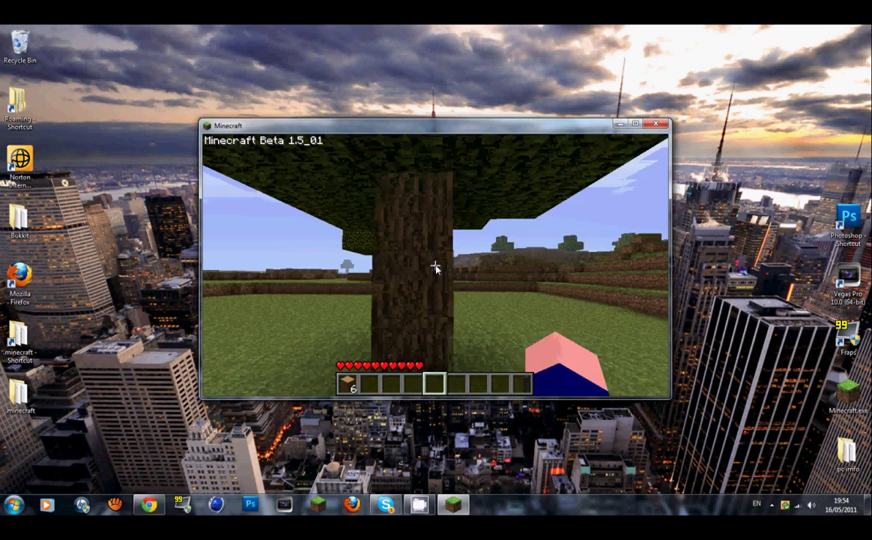
left_click(435, 266)
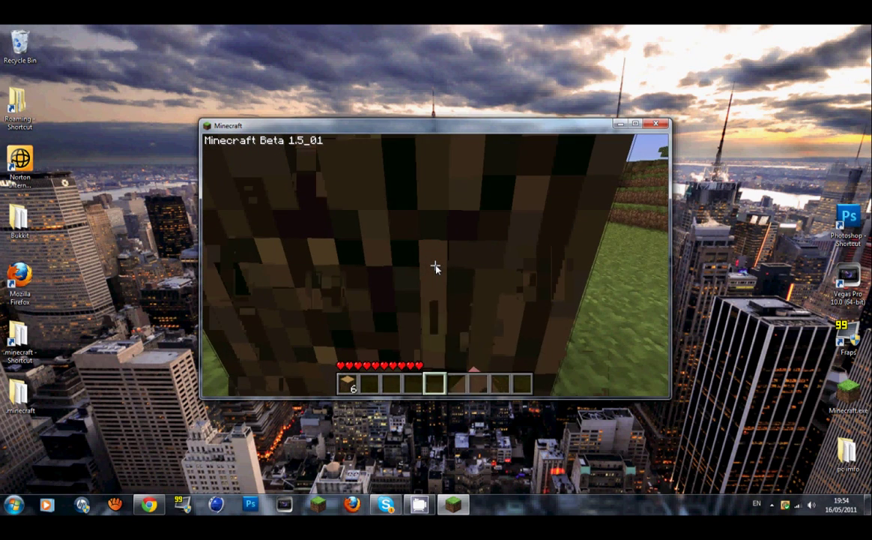
left_click(435, 266)
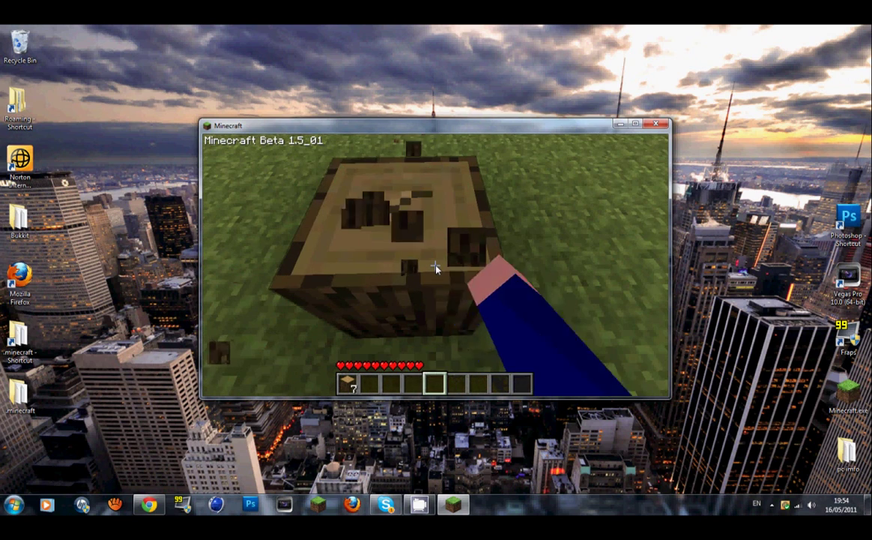
left_click(434, 266)
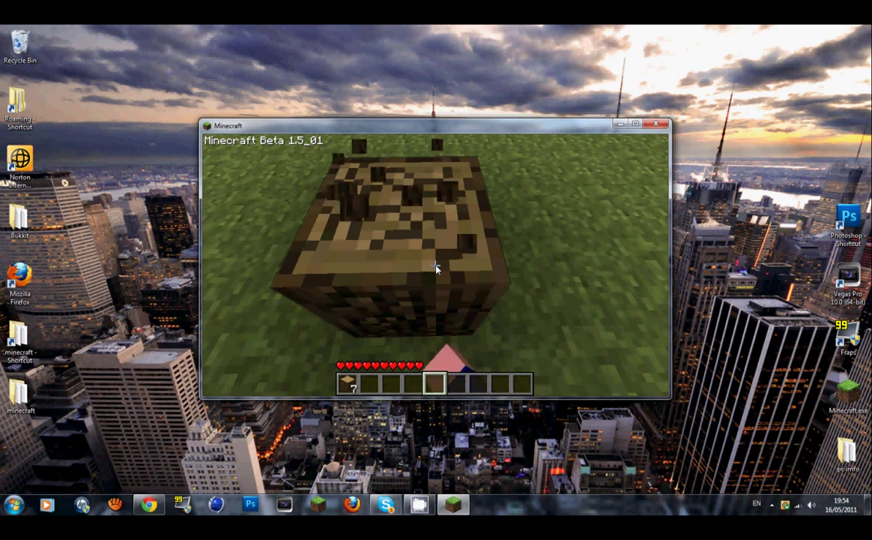
left_click(435, 266)
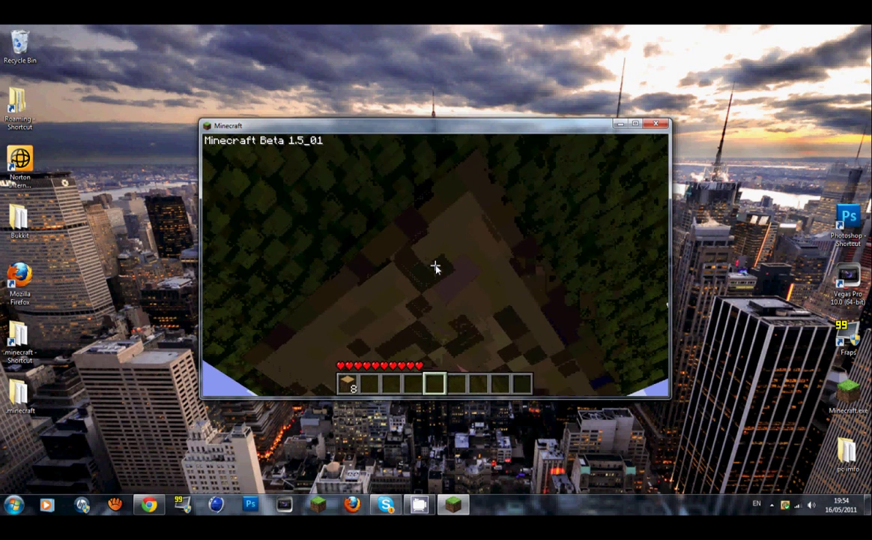
left_click(436, 267)
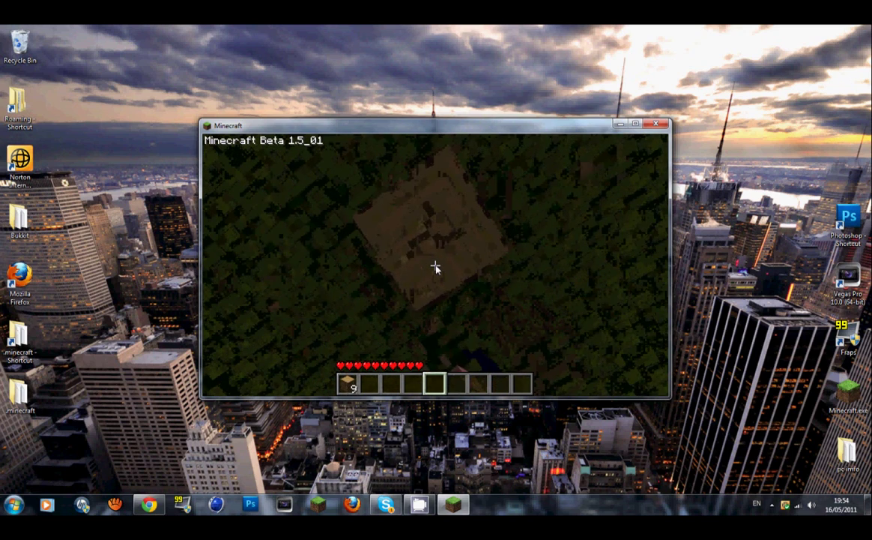
left_click(436, 266)
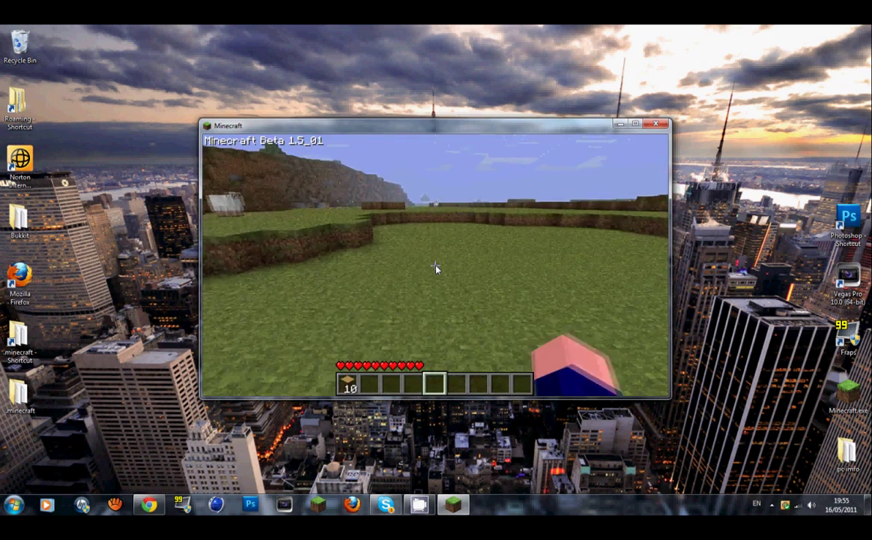
Step: Turn the logs into planks, craft a crafting table from four planks and store it in the last hotbar slot
key("e")
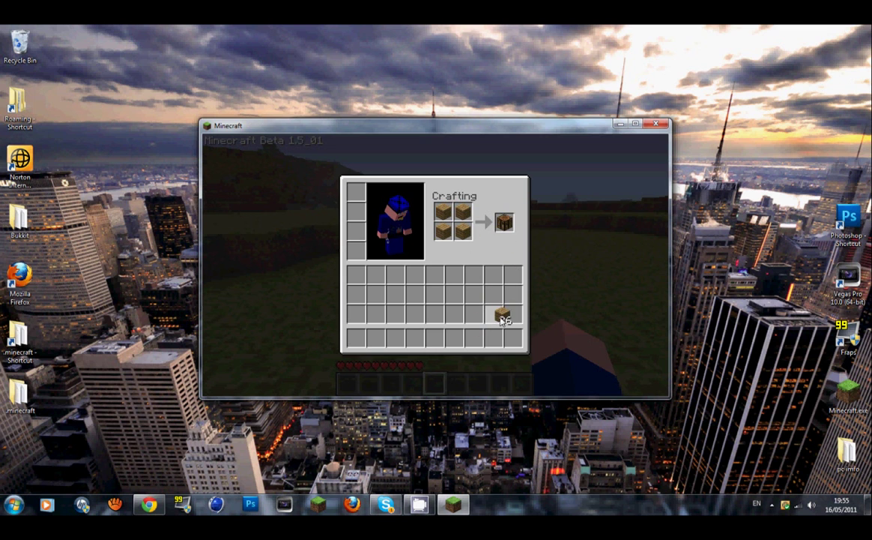
left_click(507, 223)
left_click(512, 336)
key("e")
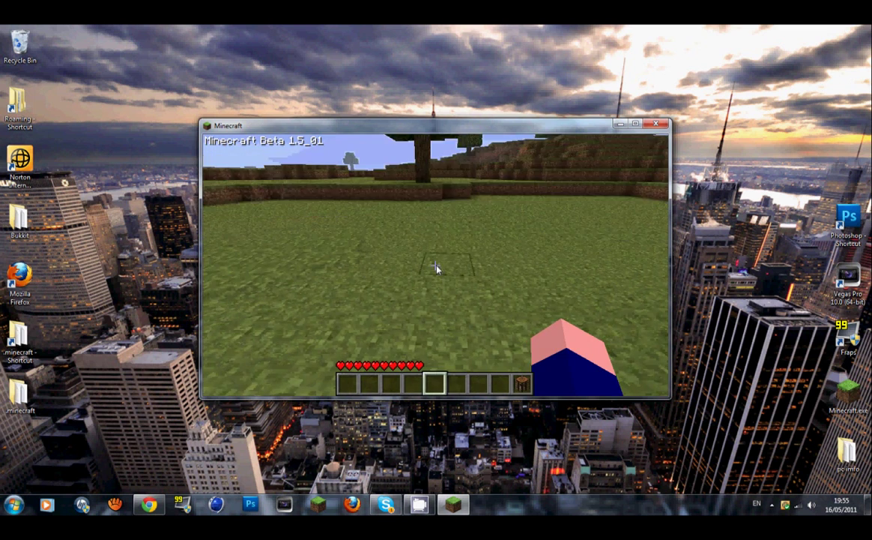
Step: Place the crafting table on the grass and open its crafting grid
key("9")
right_click(437, 268)
right_click(437, 268)
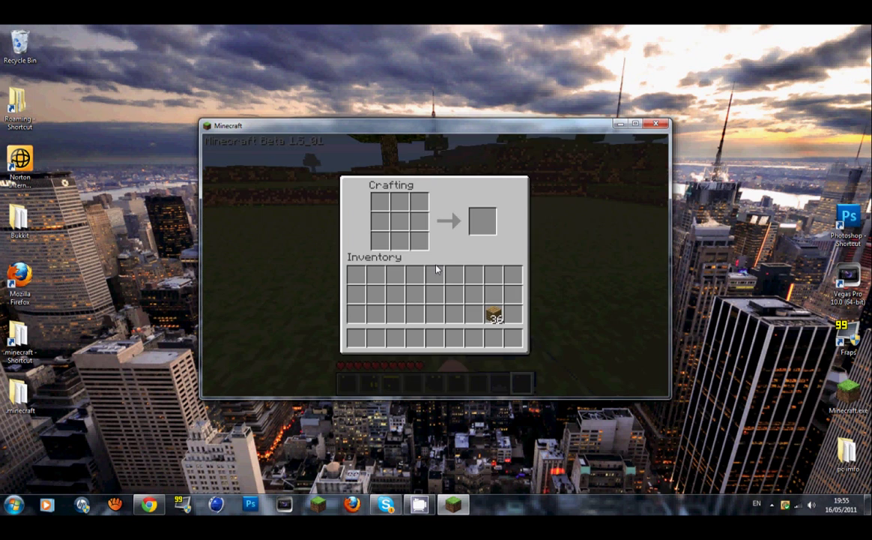
Step: Craft four sticks from planks and a chest from a ring of eight planks
left_click(492, 313)
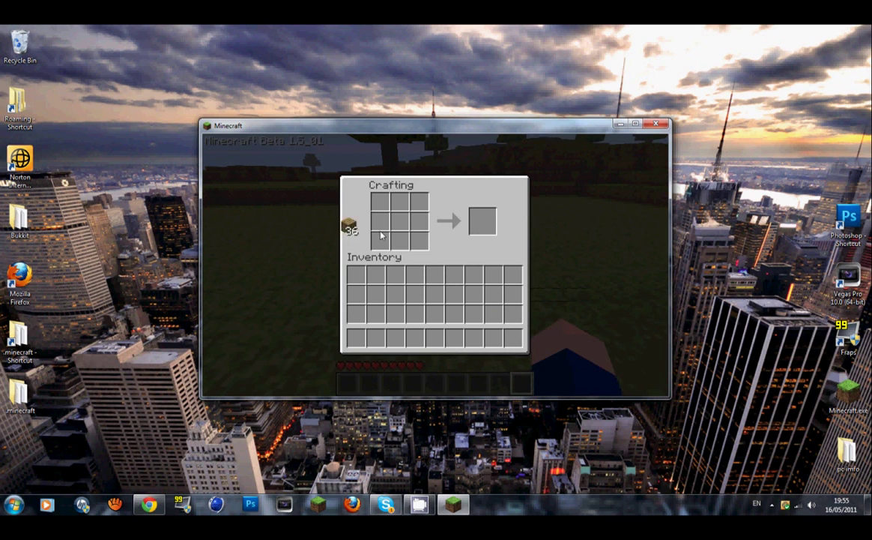
left_click(454, 296)
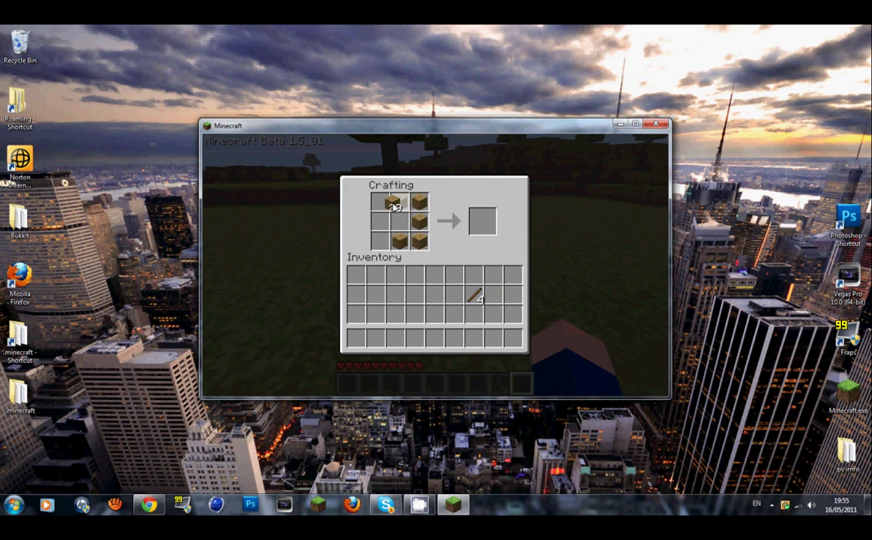
left_click(459, 317)
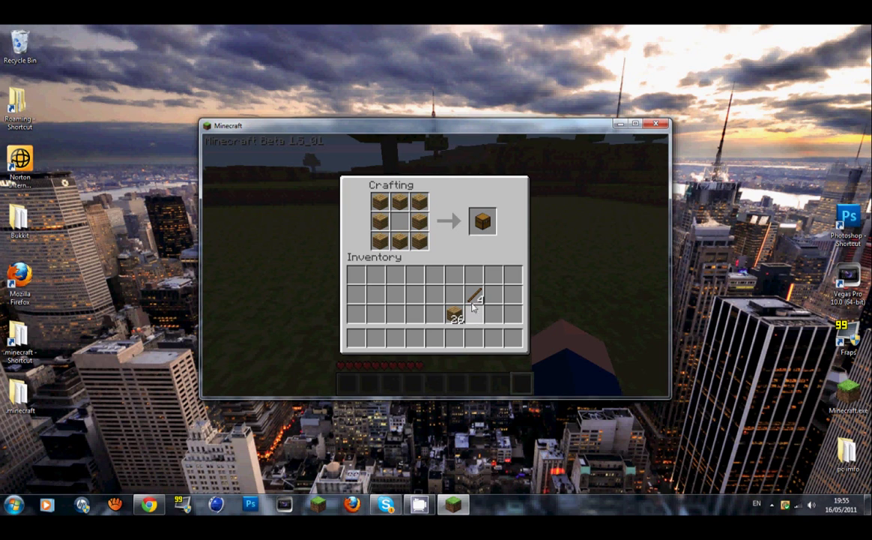
left_click(485, 223)
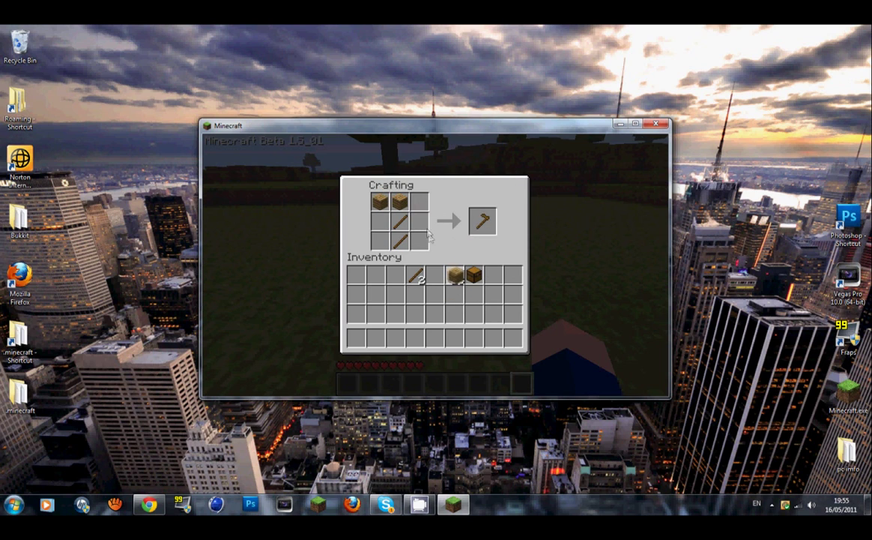
Step: Craft a wooden hoe, surround it with eight planks to make the MineColony chest, and put that chest in the hotbar
left_click(482, 219)
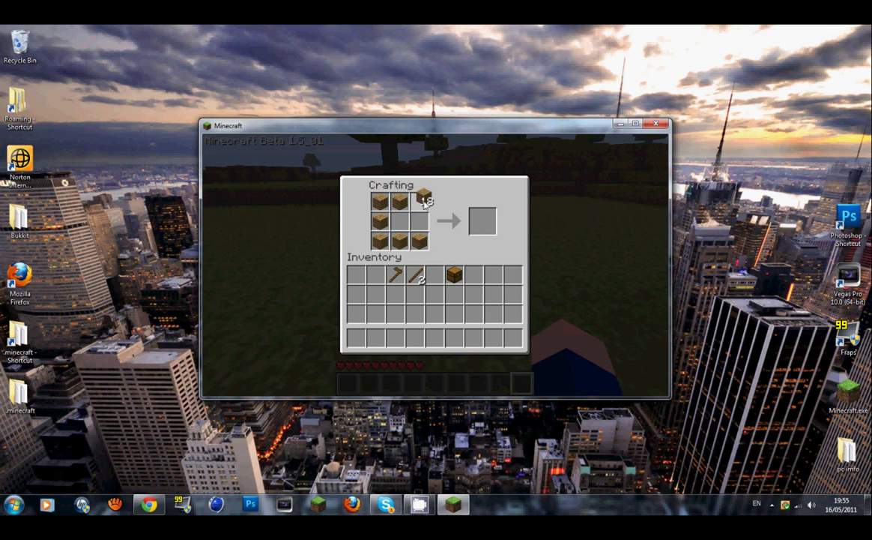
left_click(391, 295)
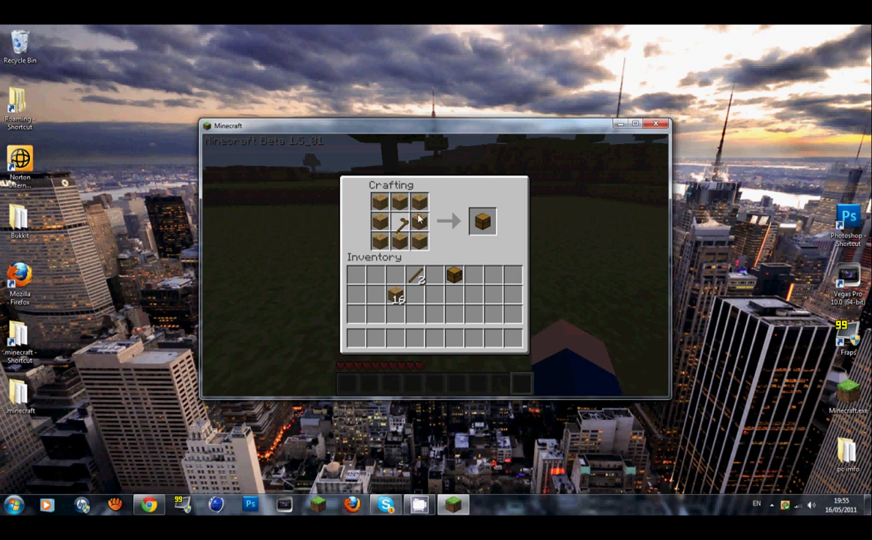
left_click(484, 221, "shift")
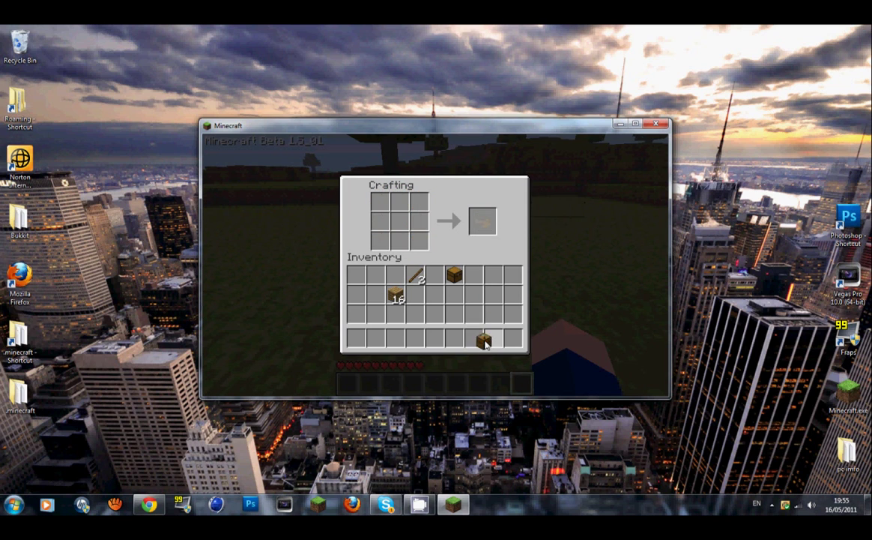
Step: Close the crafting table and place the MineColony chest on the open grass
key("e")
scroll(436, 268, "up", 2)
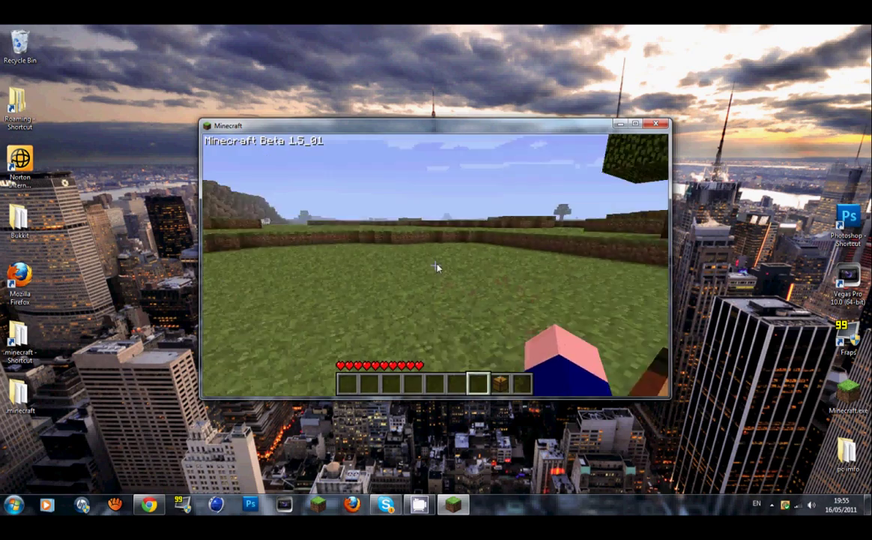
scroll(435, 268, "down", 1)
right_click(436, 268)
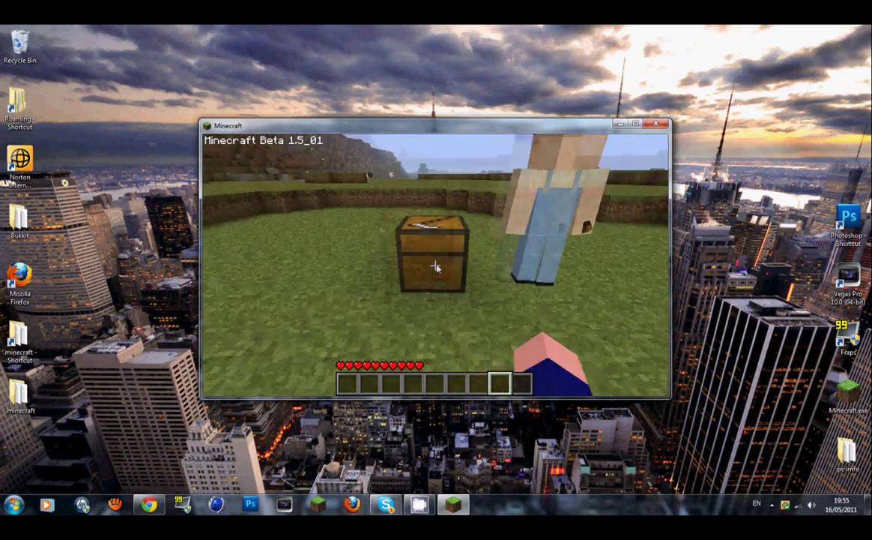